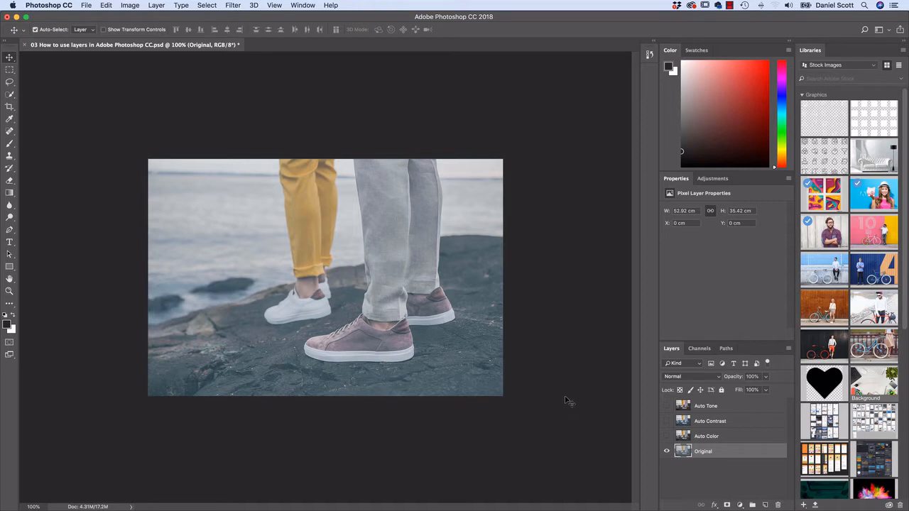
Show the Auto Color, Auto Contrast and Auto Tone layers above the original to compare the corrections
left_click(667, 436)
left_click(668, 422)
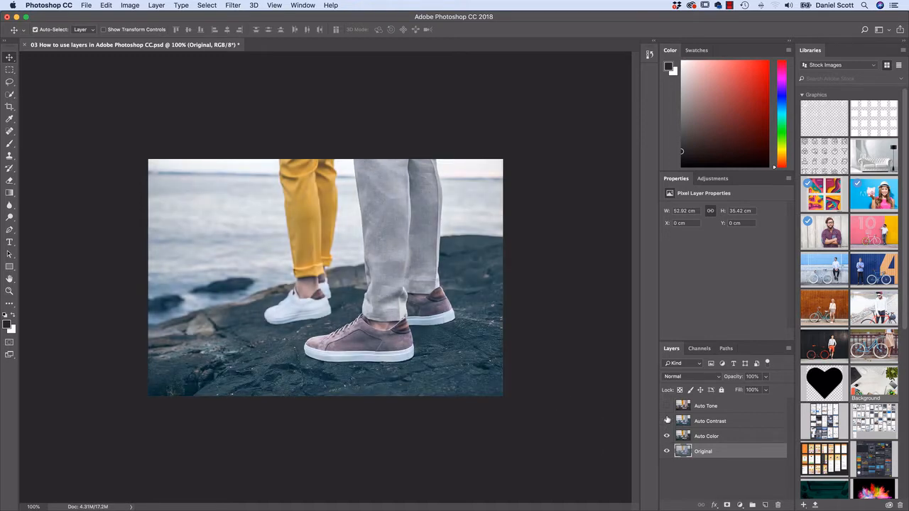
left_click(667, 406)
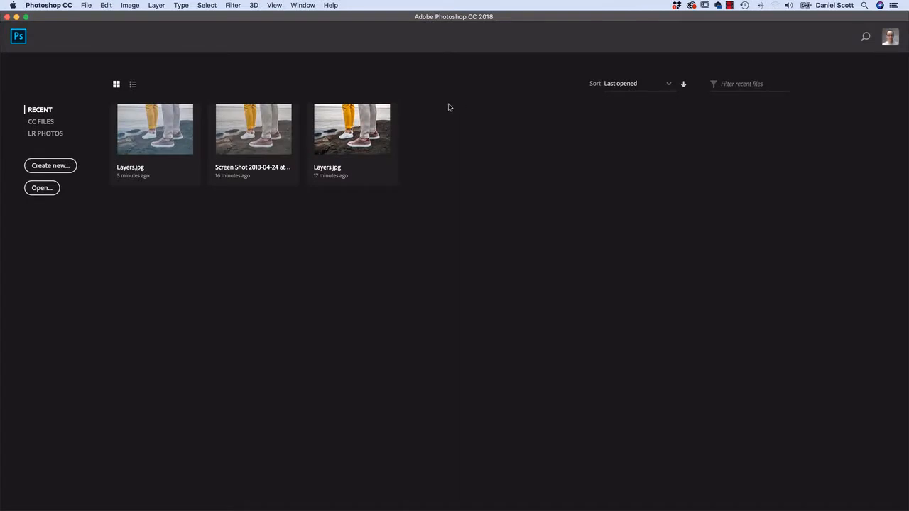
Open Layers.jpg from the 01 Layers folder in Exercise Files
left_click(87, 6)
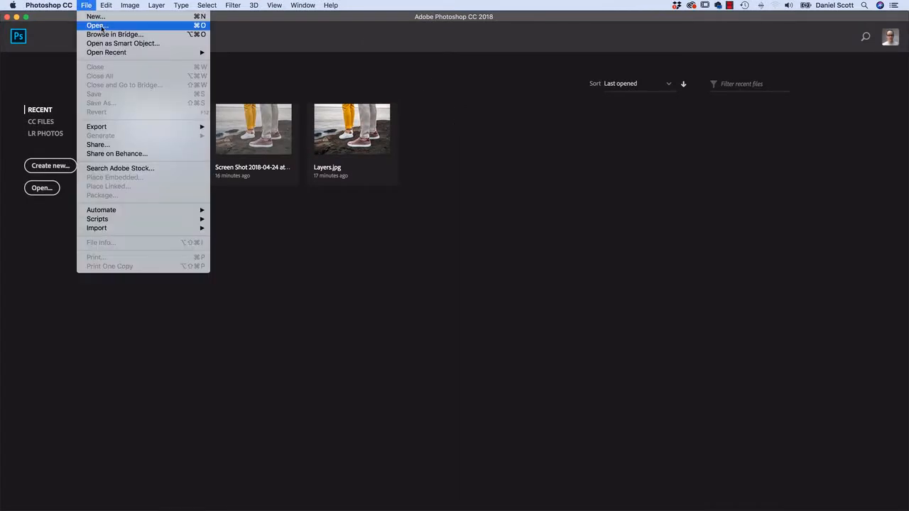
left_click(97, 26)
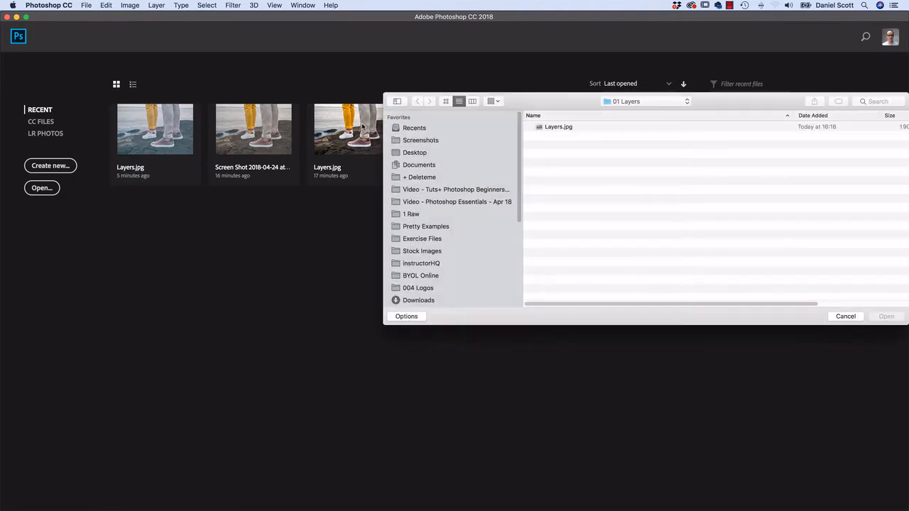
left_click(428, 239)
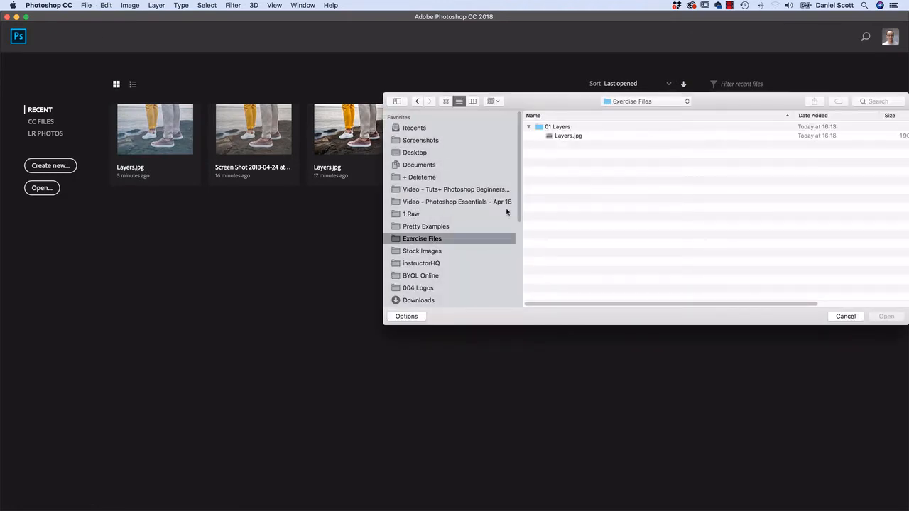
left_click(535, 129)
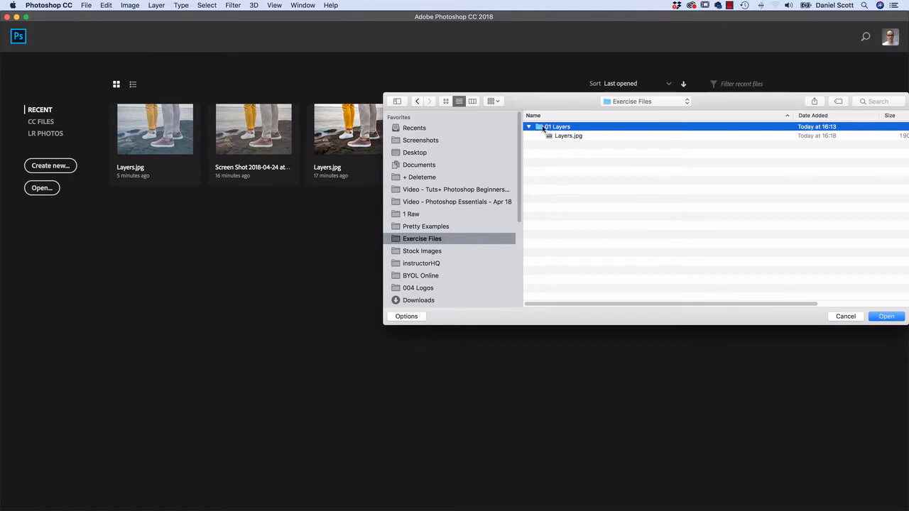
double_click(543, 128)
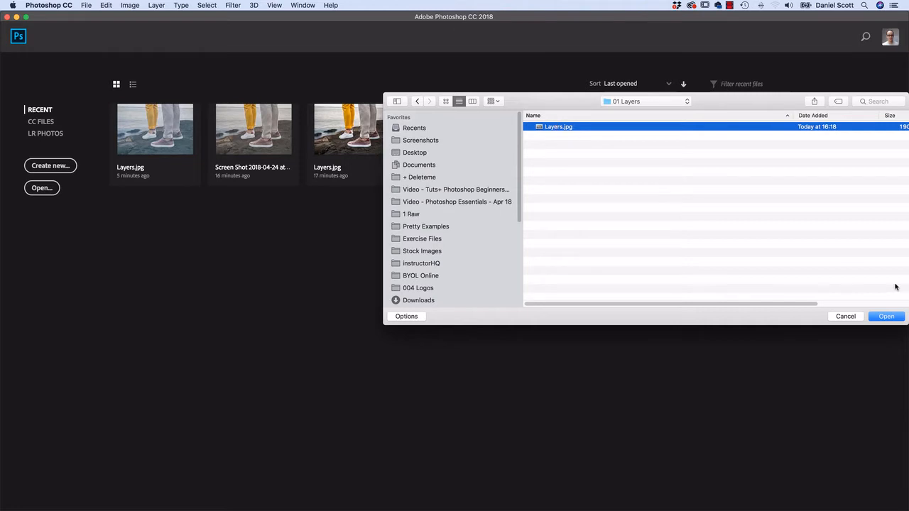
left_click(888, 318)
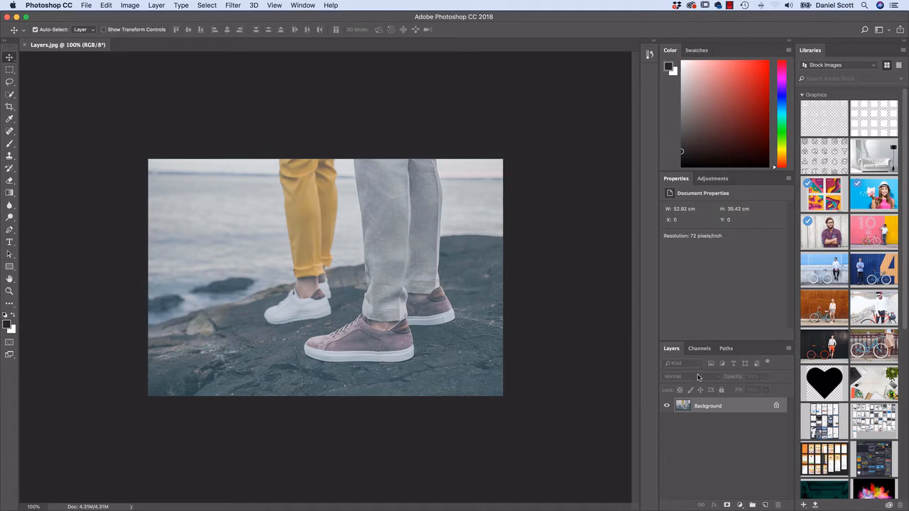
left_click(301, 6)
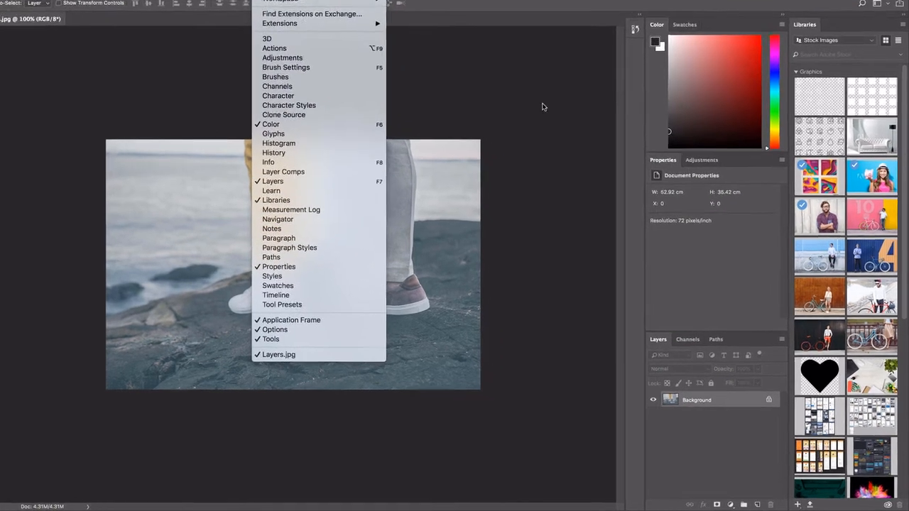
left_click(563, 131)
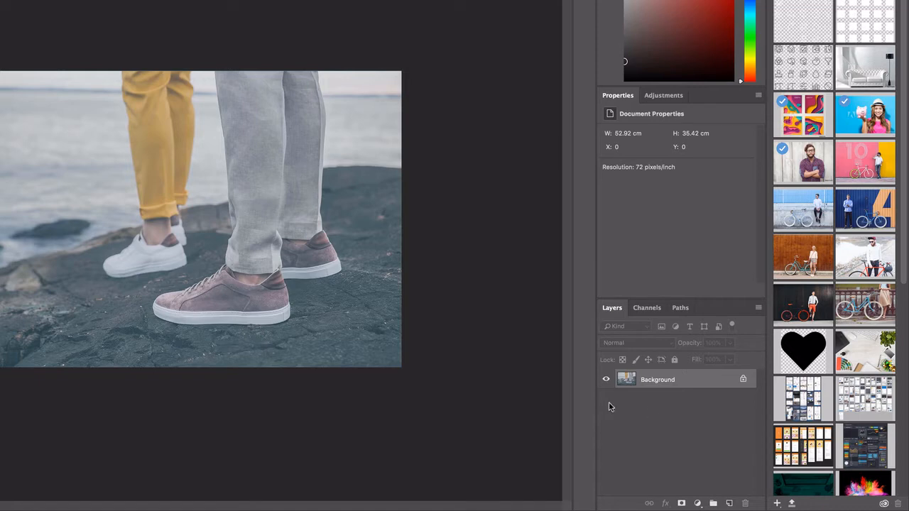
Duplicate the Background layer under the name Auto Tone within the same document
right_click(661, 384)
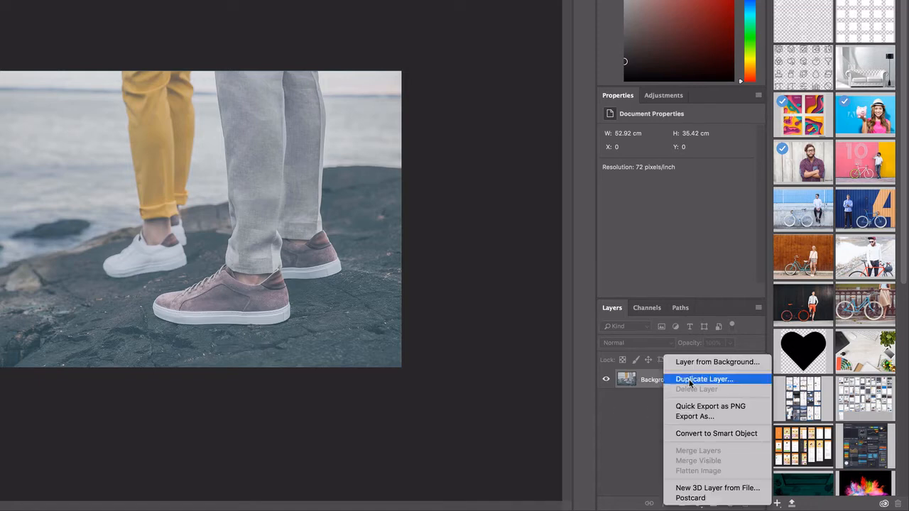
left_click(690, 382)
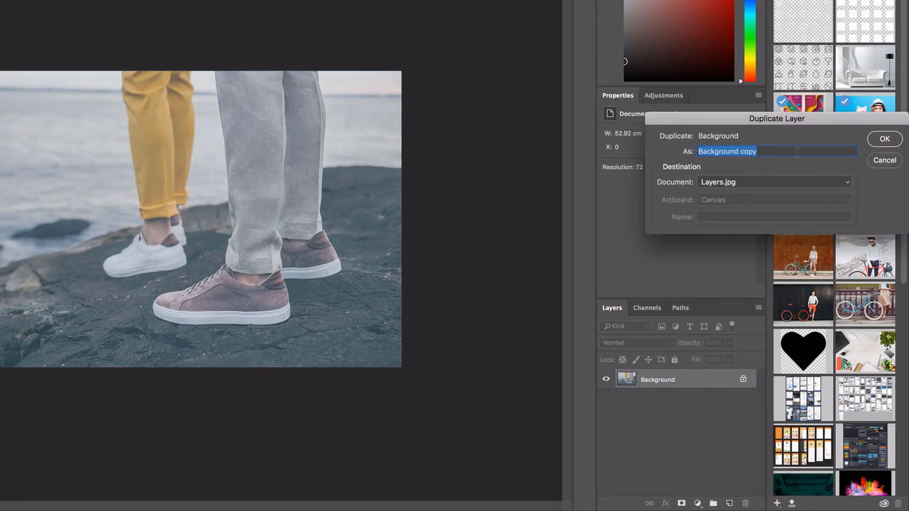
left_click_drag(823, 123, 351, 166)
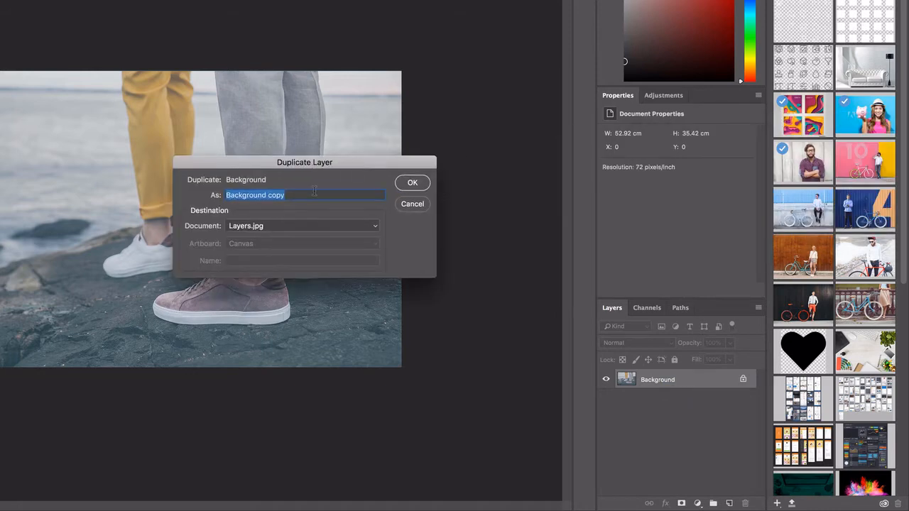
type("Auto")
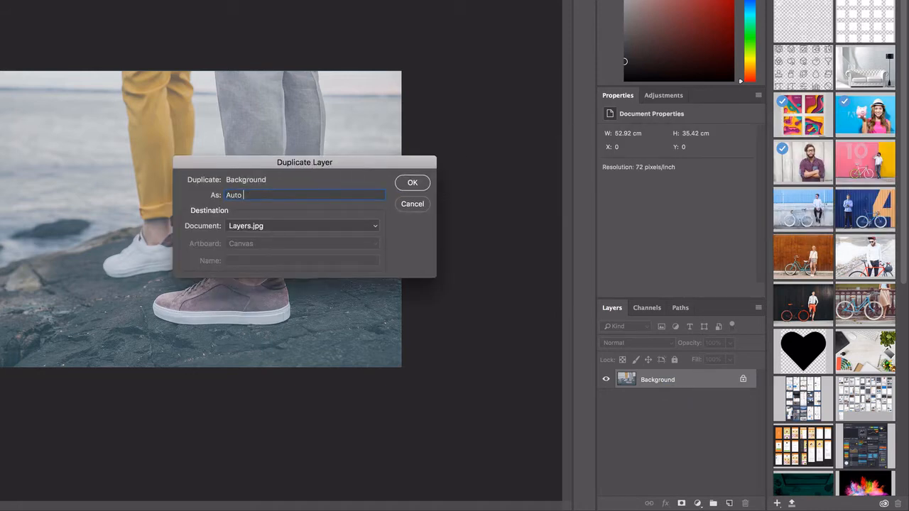
type(" Tone")
left_click(412, 183)
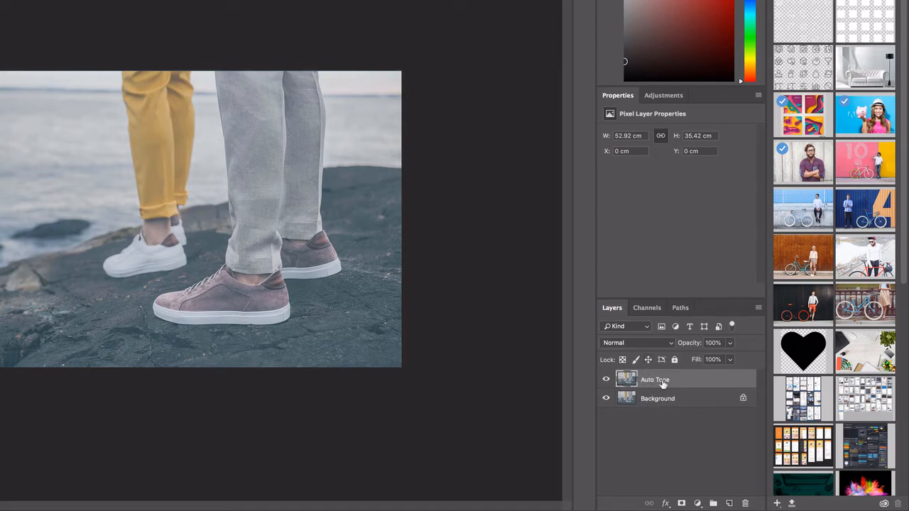
Apply the Auto Tone correction to the Auto Tone layer
left_click(676, 405)
left_click(682, 387)
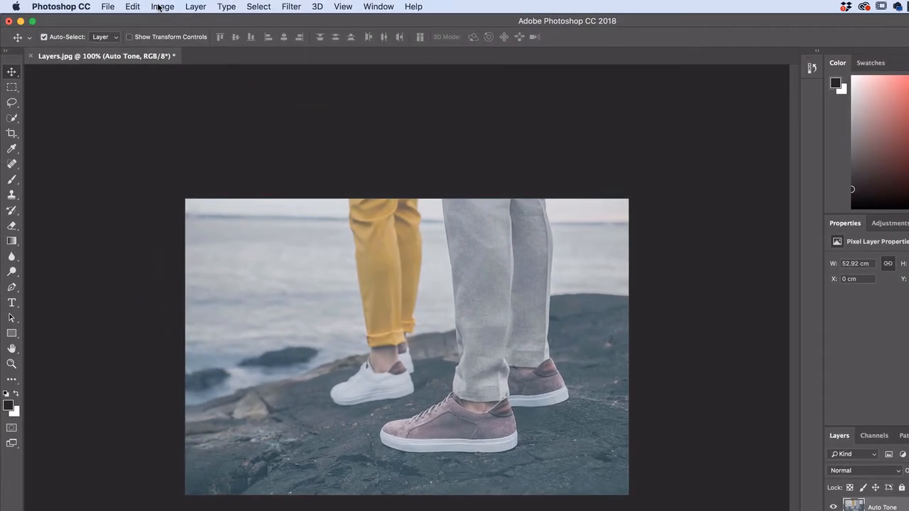
left_click(160, 7)
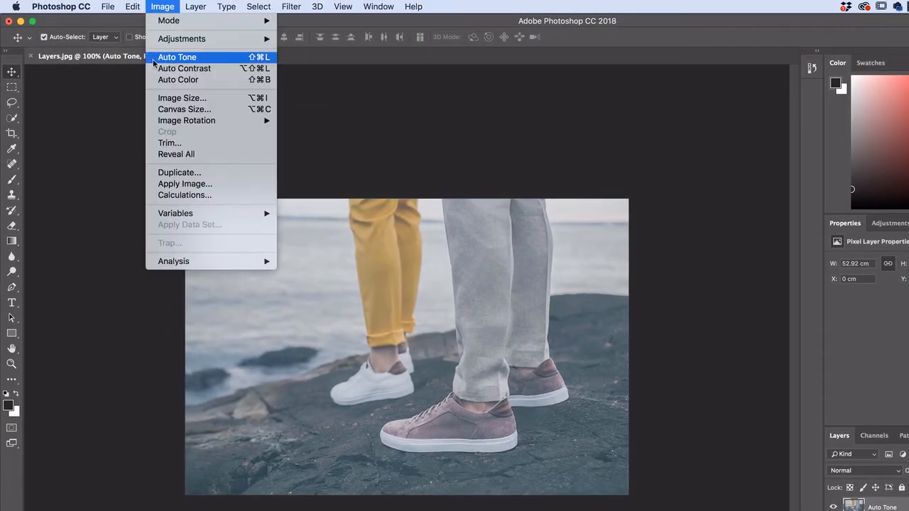
left_click(178, 57)
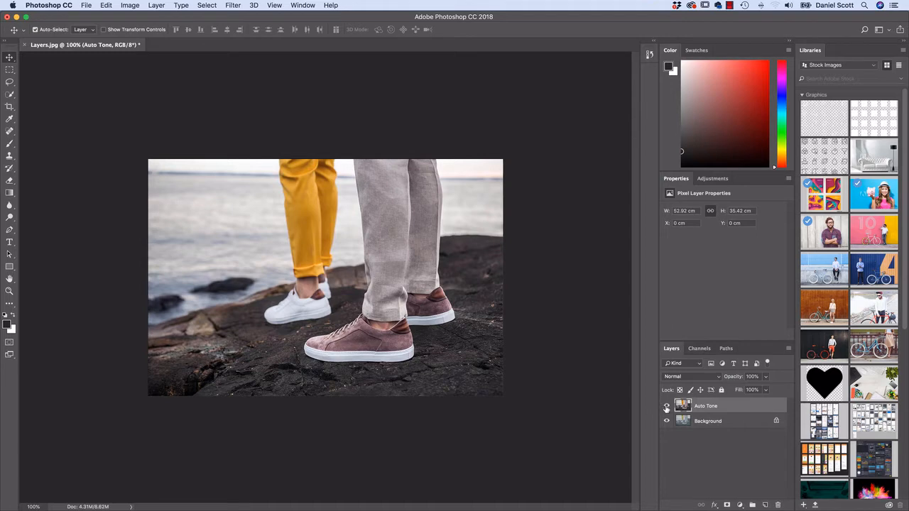
Toggle the Auto Tone layer's visibility several times to compare it with the Background, and leave it hidden
left_click(666, 407)
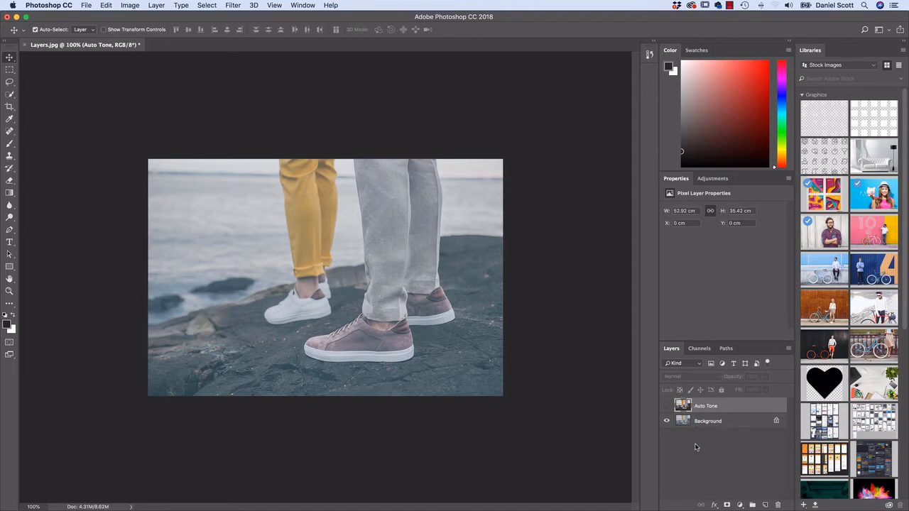
left_click(666, 406)
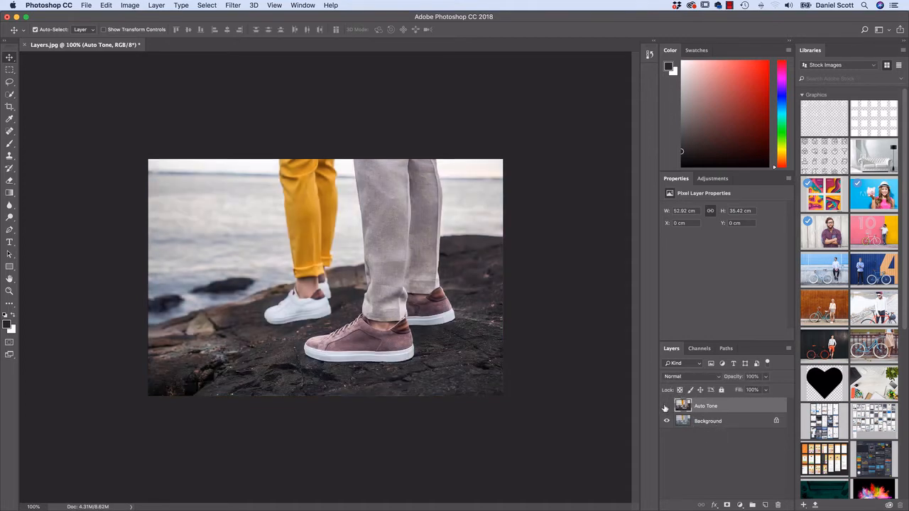
left_click(666, 407)
left_click(666, 406)
left_click(665, 406)
left_click(666, 406)
left_click(666, 407)
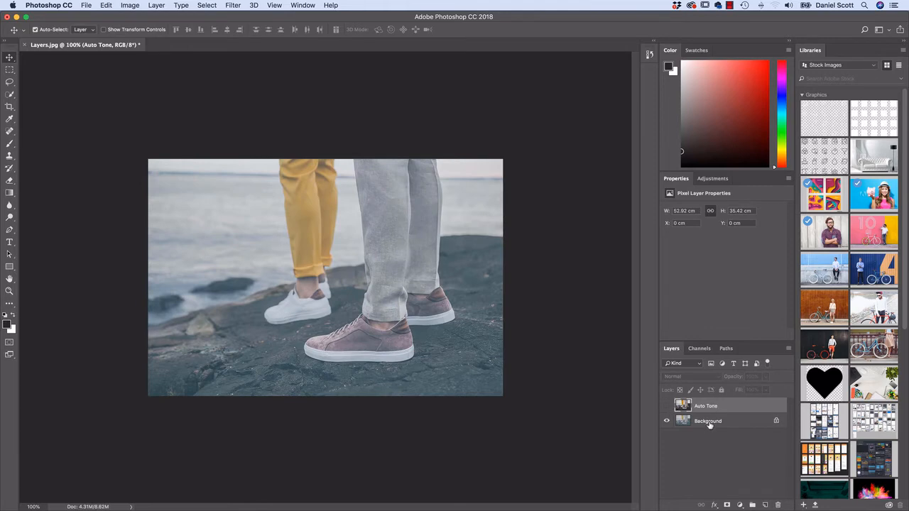
Duplicate the Background layer under the name Auto Contrast and apply the Auto Contrast correction to the copy
left_click(709, 423)
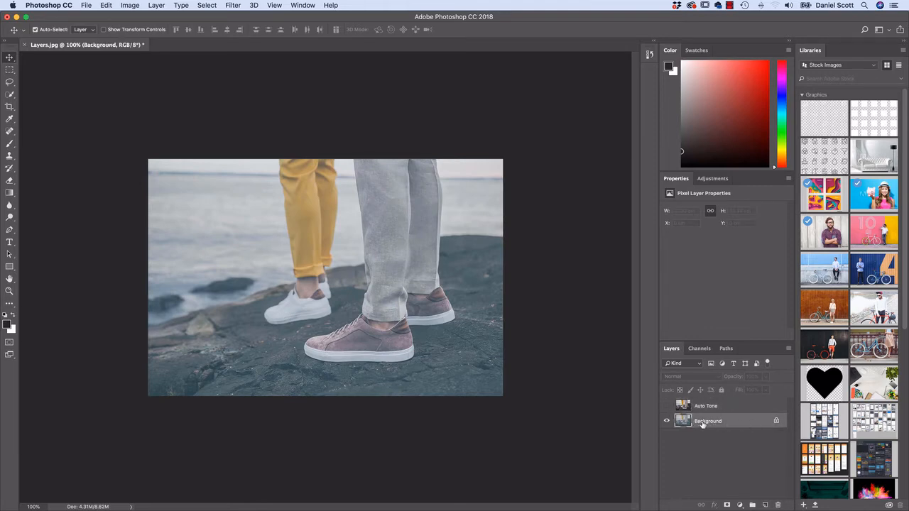
right_click(713, 424)
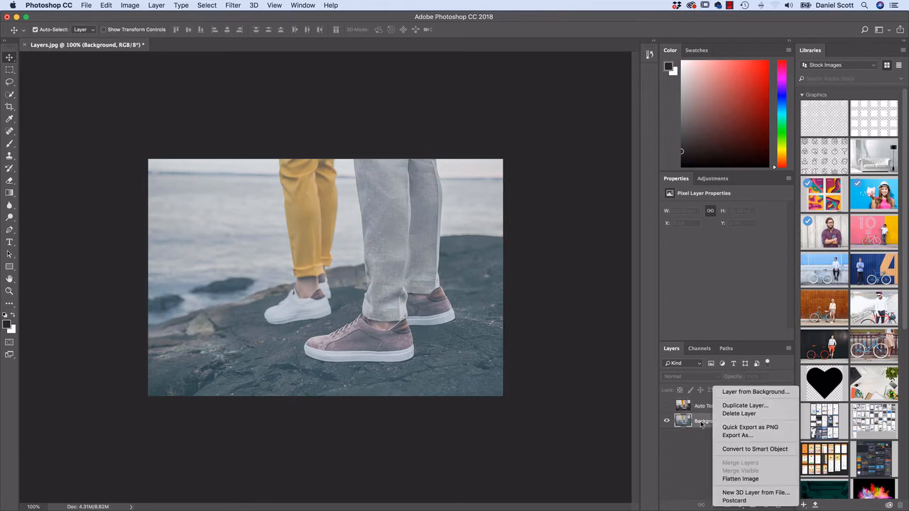
left_click(733, 406)
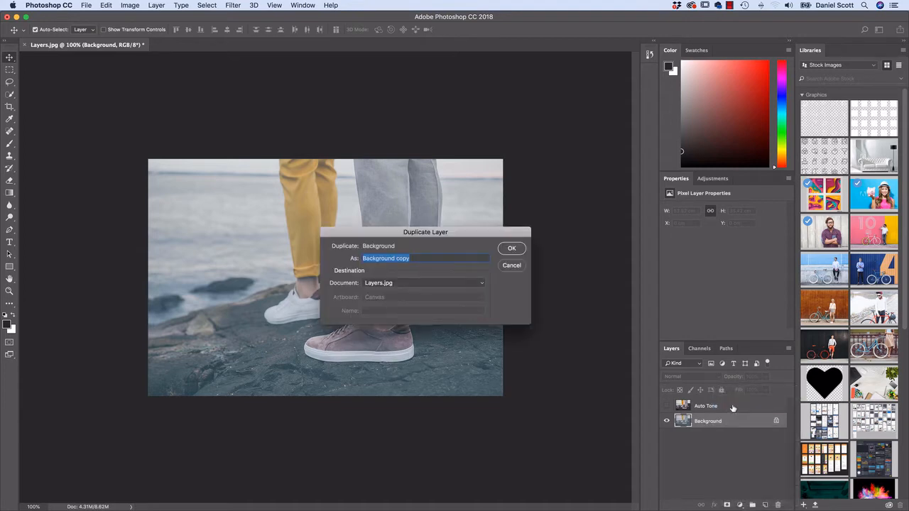
type("Auto Contrast")
key("Return")
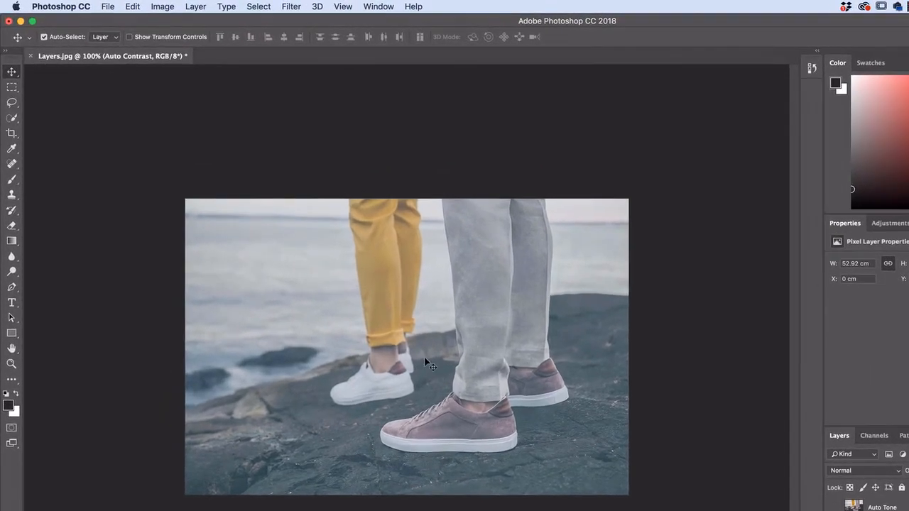
left_click(148, 5)
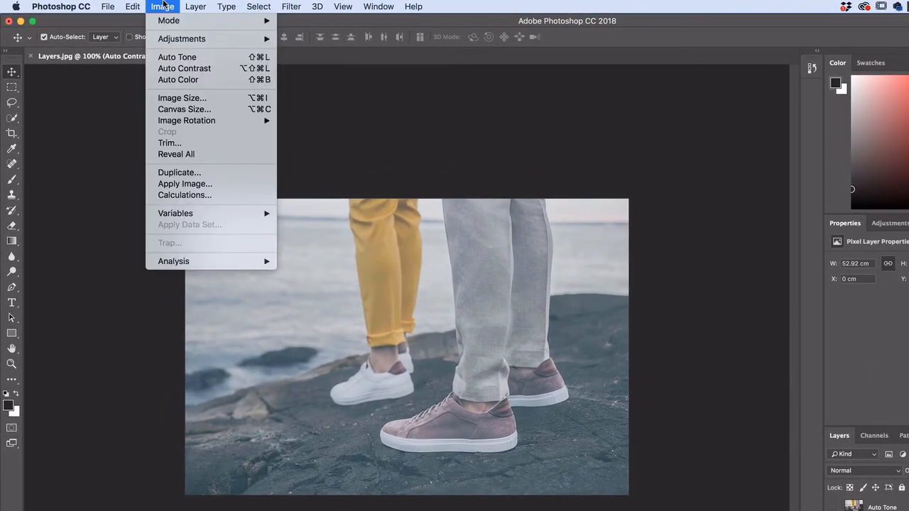
left_click(184, 70)
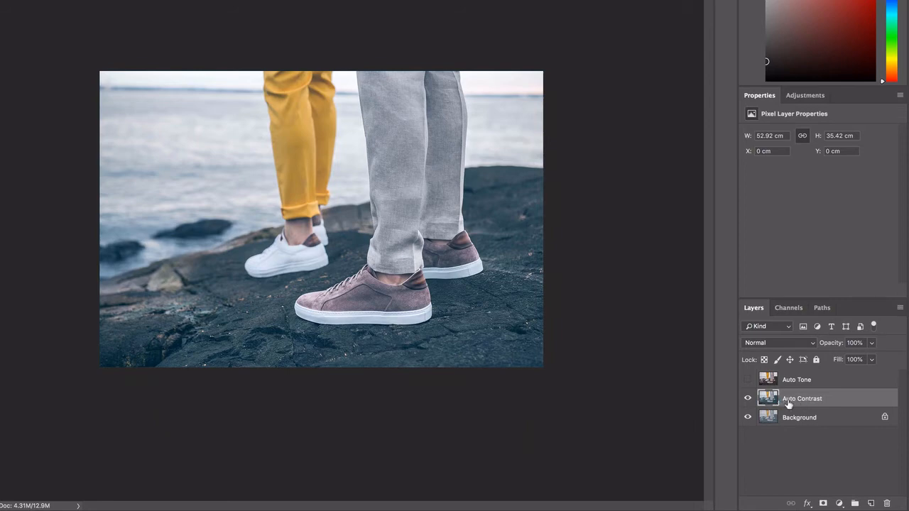
Hide and show the Auto Contrast layer twice to compare it with the Background image
left_click(747, 399)
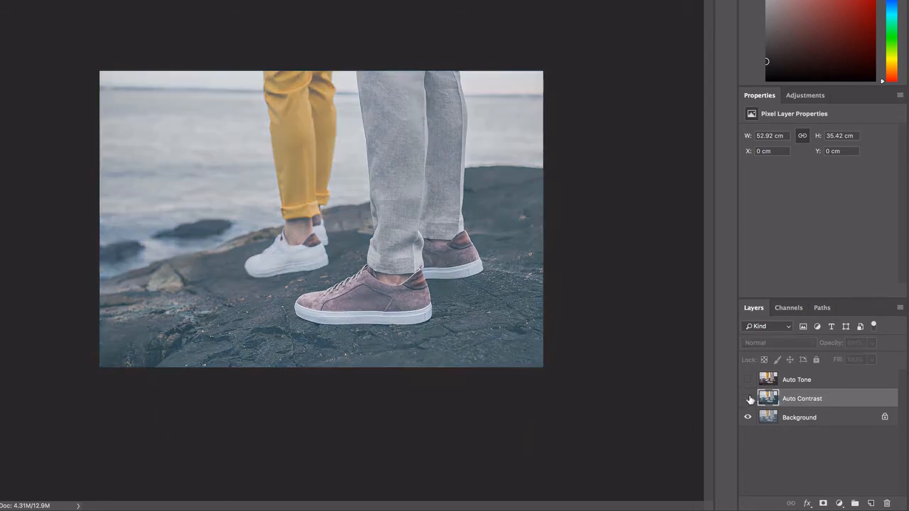
left_click(747, 400)
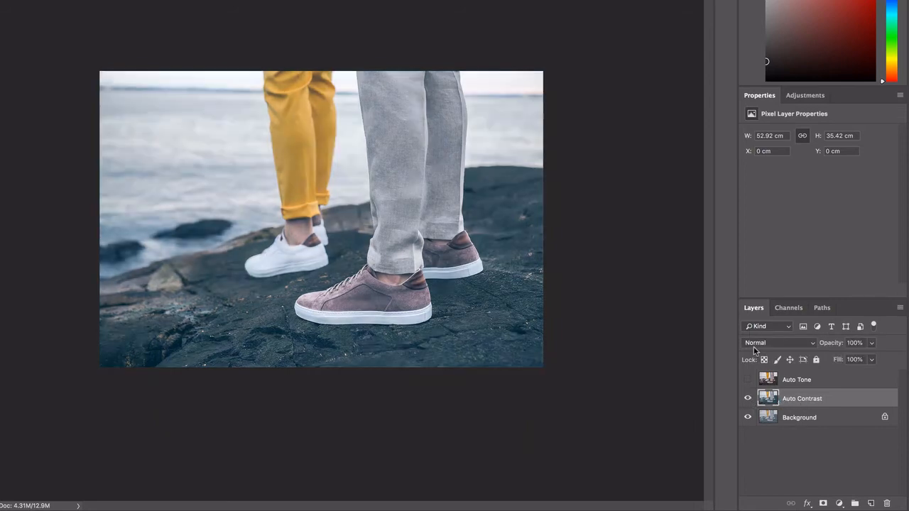
left_click(746, 400)
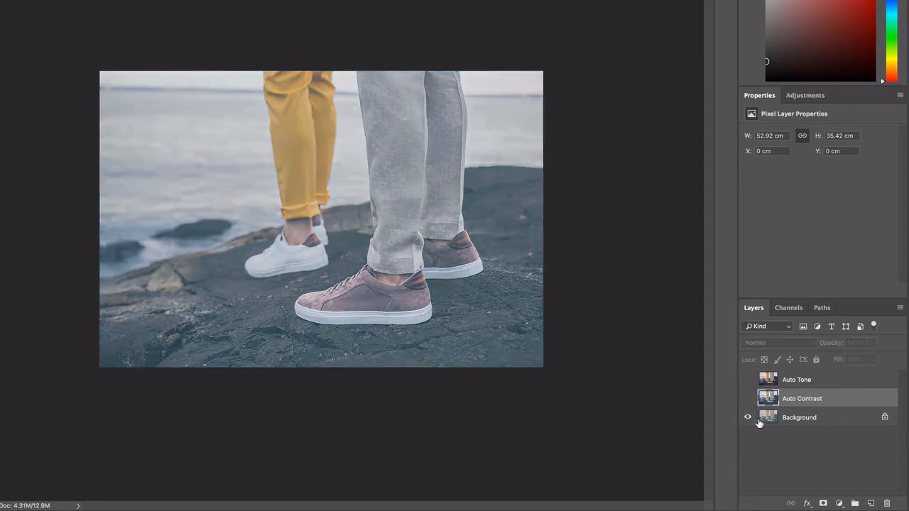
left_click(747, 400)
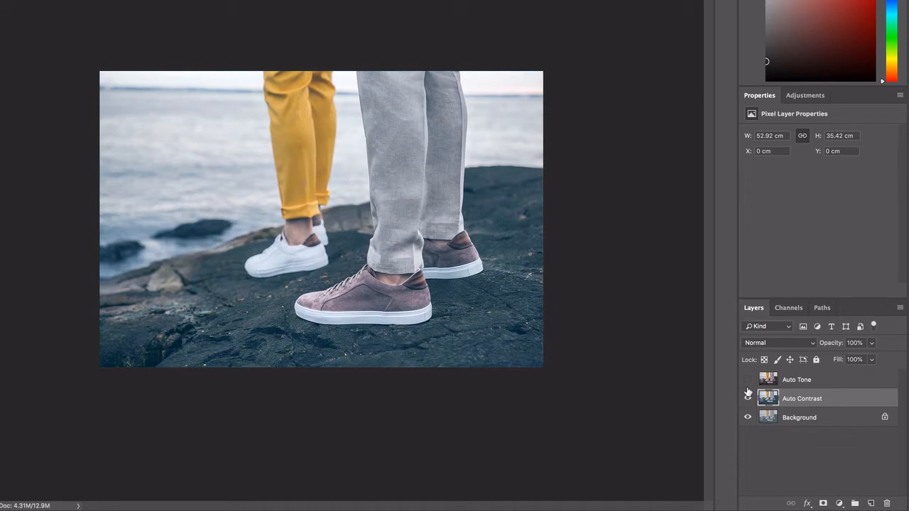
Toggle the Auto Tone layer's visibility repeatedly to compare its correction with the Auto Contrast layer below
left_click(748, 380)
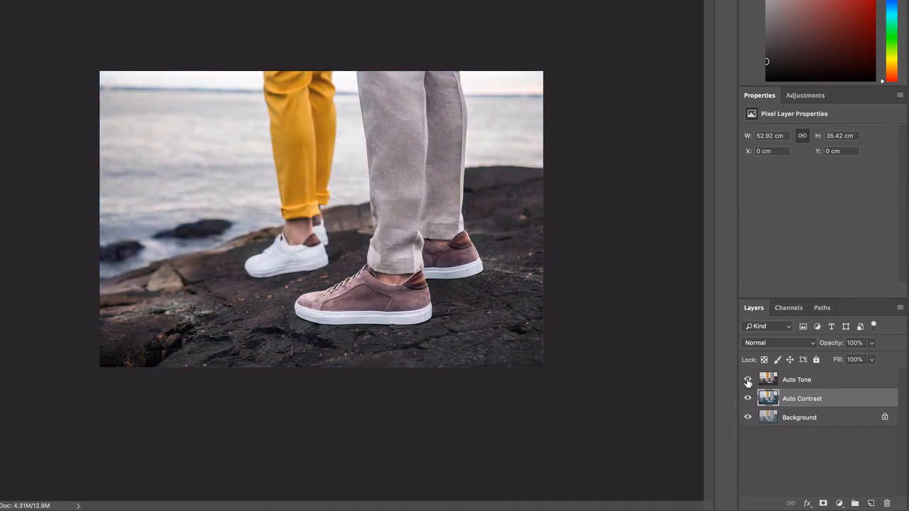
left_click(748, 381)
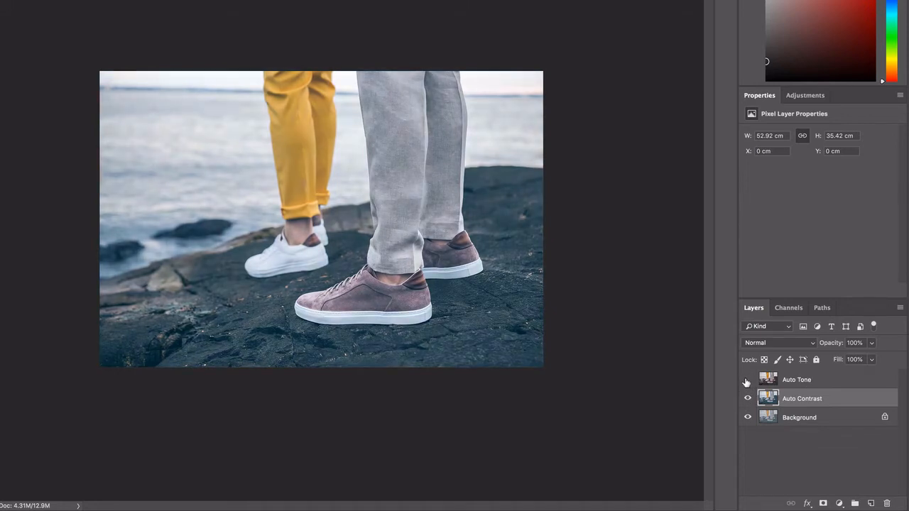
left_click(748, 380)
left_click(747, 381)
left_click(747, 381)
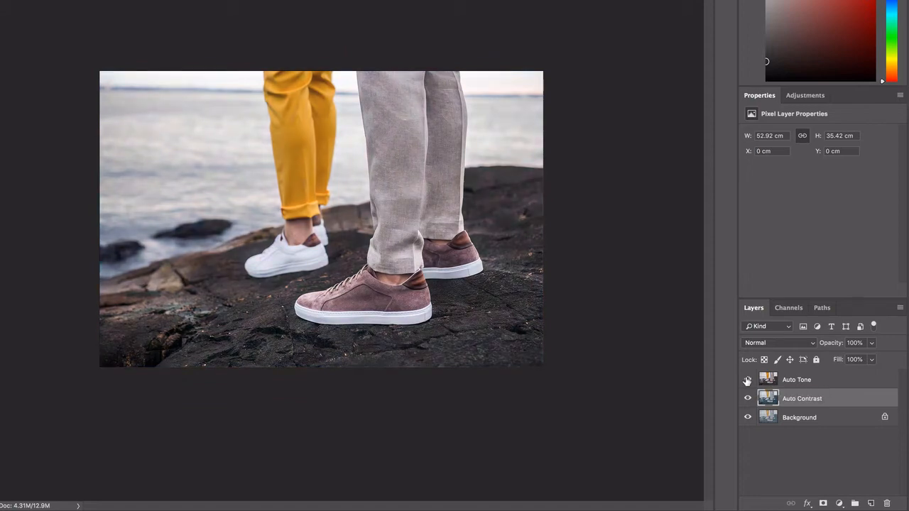
left_click(747, 381)
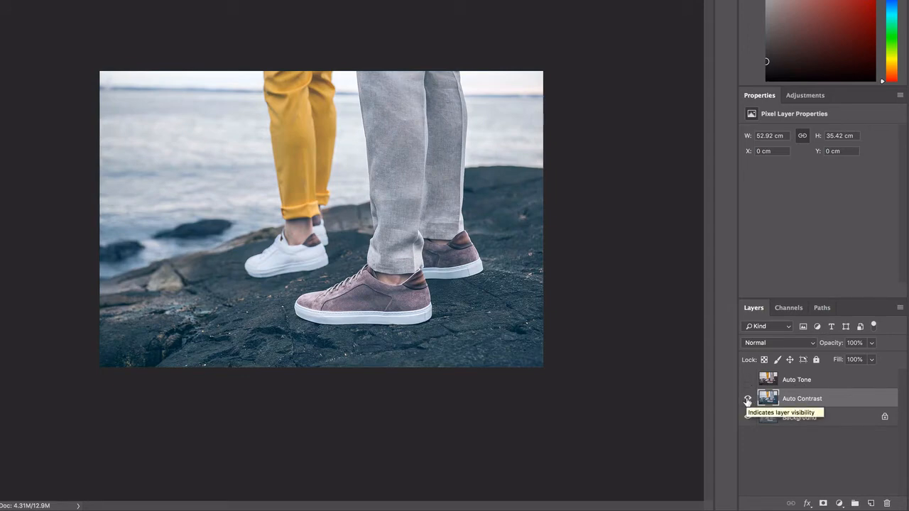
Duplicate the Background layer under the name Auto Color and apply the Auto Color correction to the copy, with Auto Contrast hidden
left_click(747, 400)
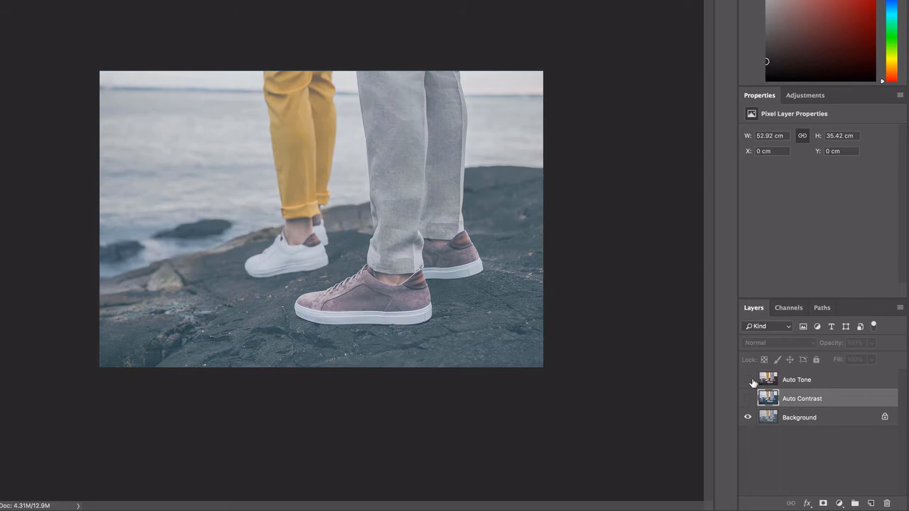
left_click(814, 418)
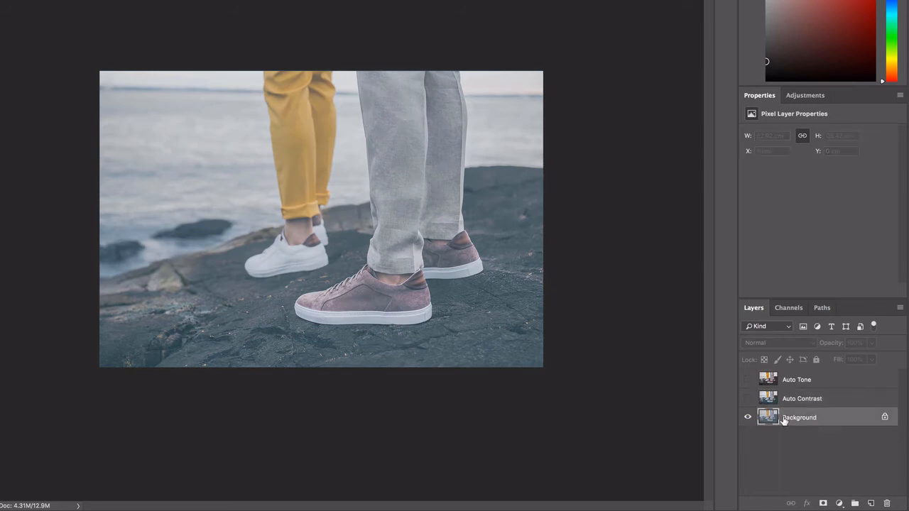
right_click(801, 420)
left_click(834, 380)
type("Auto Co")
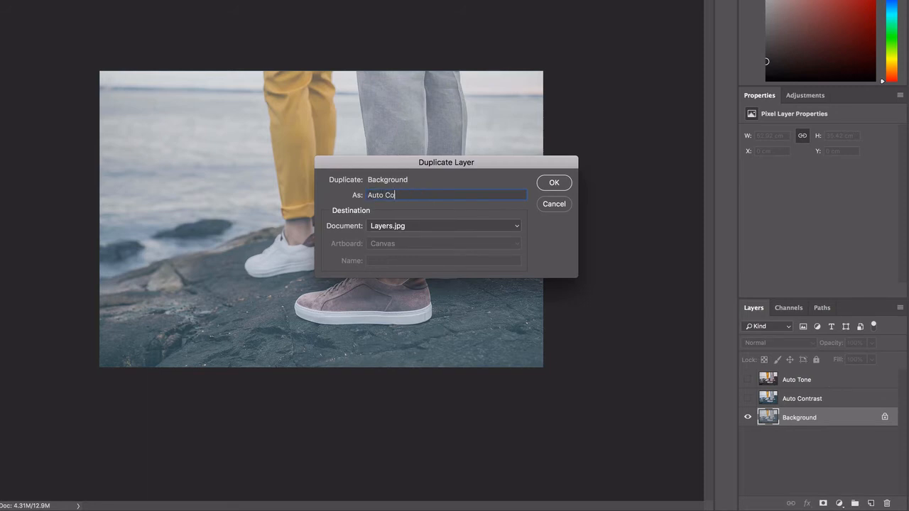
type("lor")
left_click(555, 183)
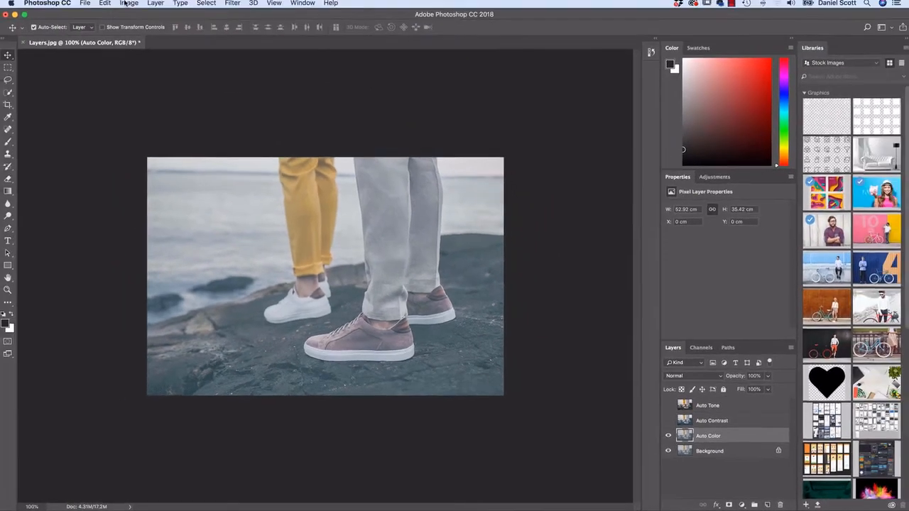
left_click(130, 5)
left_click(151, 64)
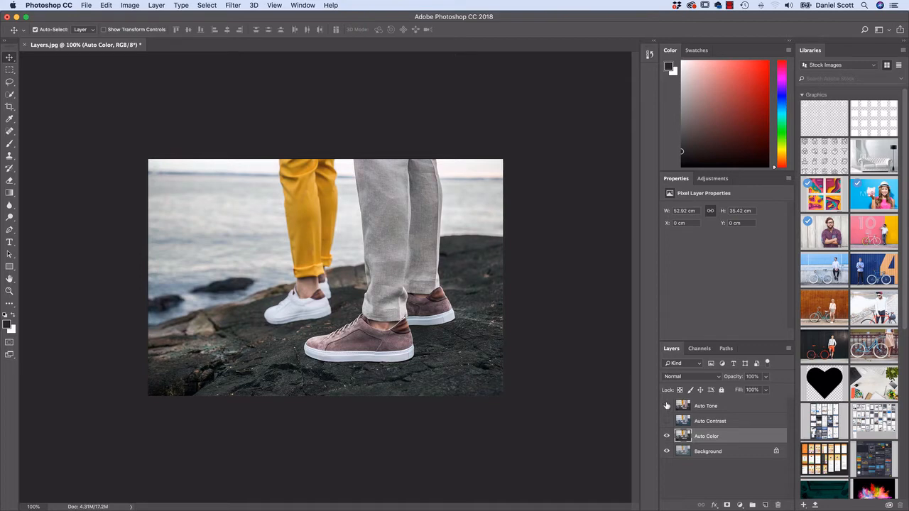
Show the Auto Contrast and Auto Tone layers to compare them with Auto Color, leaving only Auto Tone hidden
left_click(667, 406)
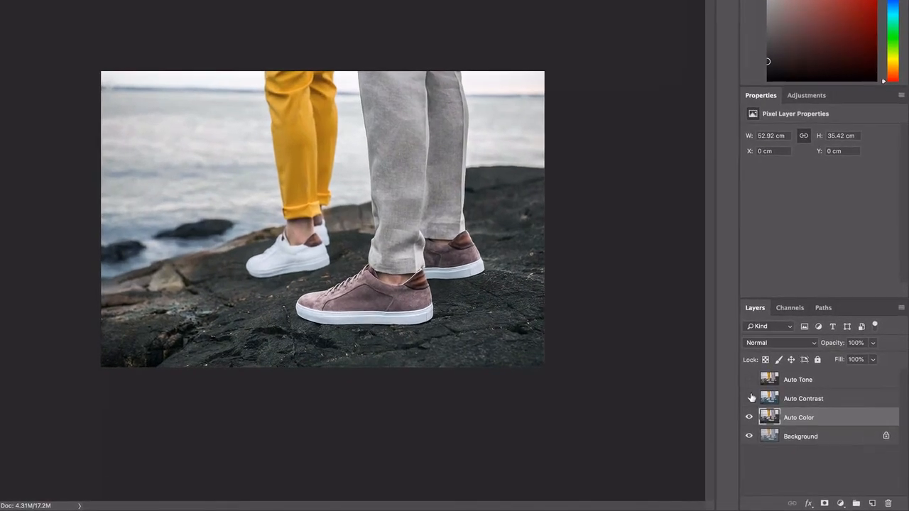
left_click(750, 399)
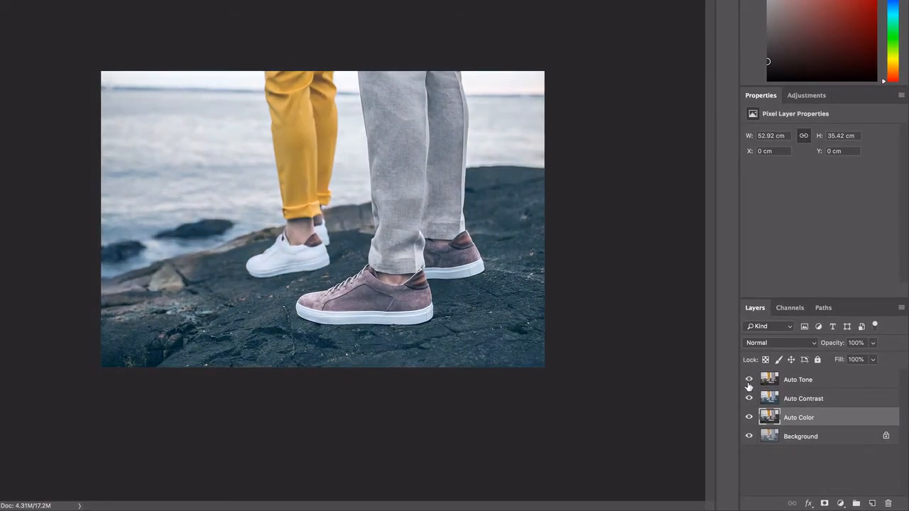
left_click(749, 380)
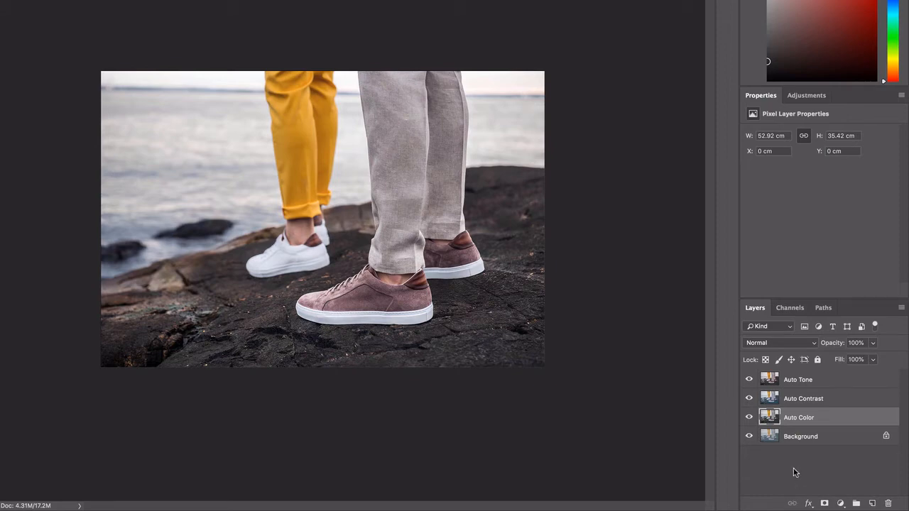
left_click(749, 380)
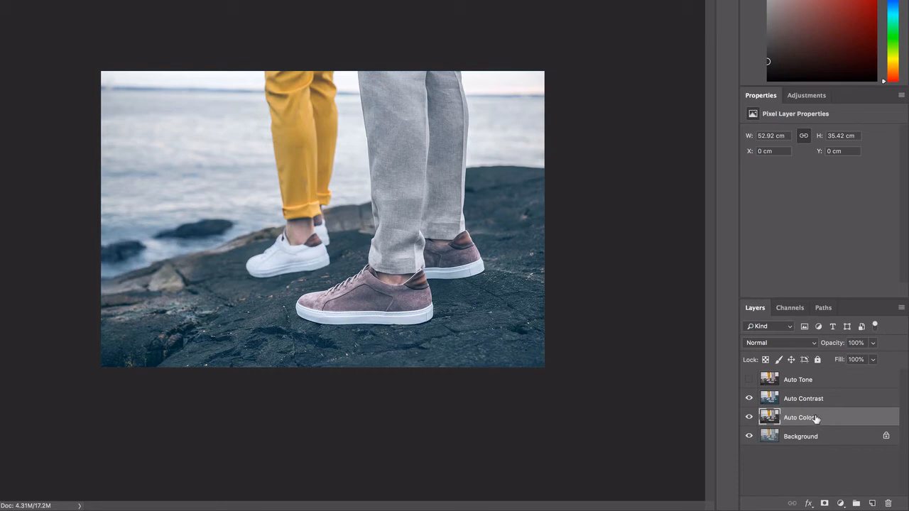
Toggle the Auto Color layer's visibility repeatedly to check its effect beneath the visible Auto Contrast layer, leaving it shown
left_click(750, 419)
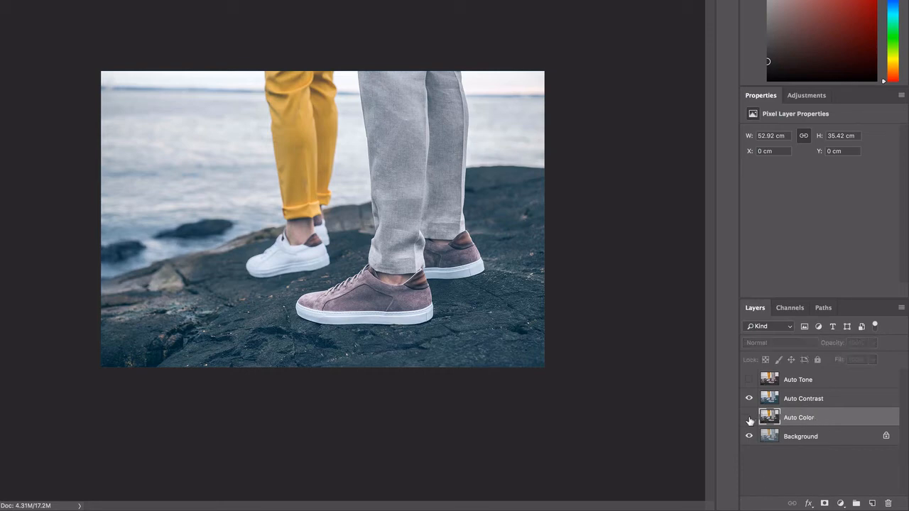
left_click(750, 419)
left_click(751, 419)
left_click(750, 418)
left_click(749, 418)
left_click(749, 419)
left_click(746, 418)
left_click(746, 418)
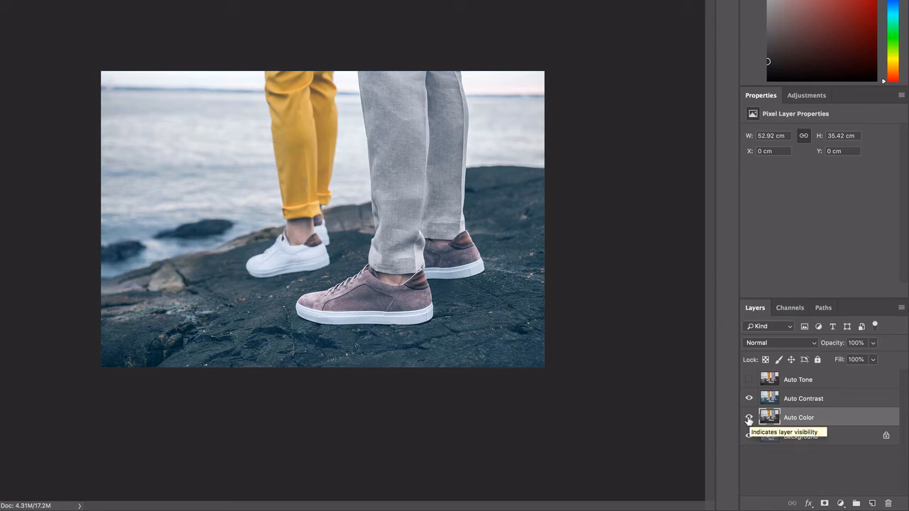
left_click(749, 419)
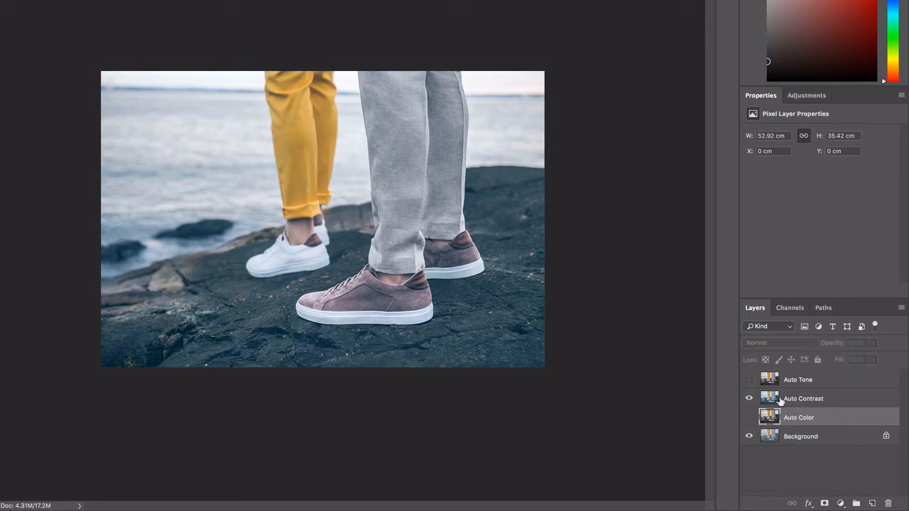
left_click(749, 419)
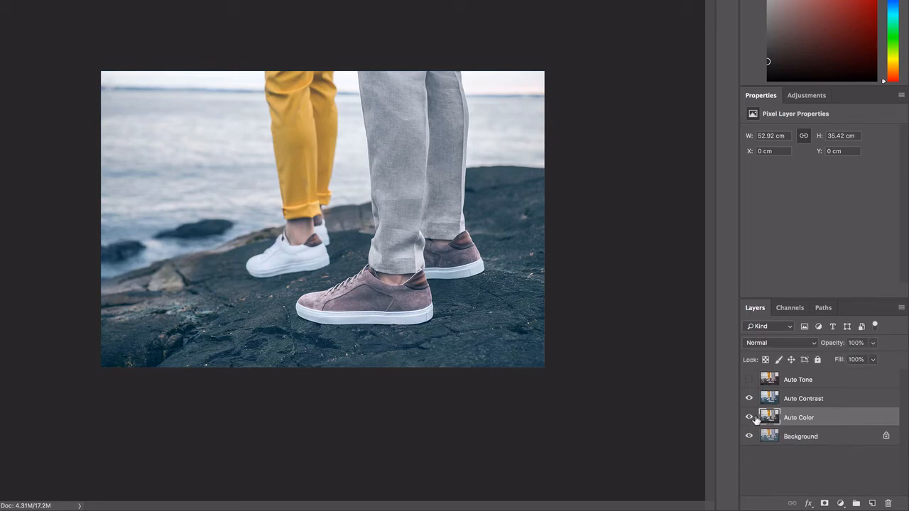
left_click(750, 419)
left_click(749, 421)
left_click(749, 422)
left_click(750, 422)
Turn the Auto Tone layer's visibility back on and select that layer
left_click(812, 400)
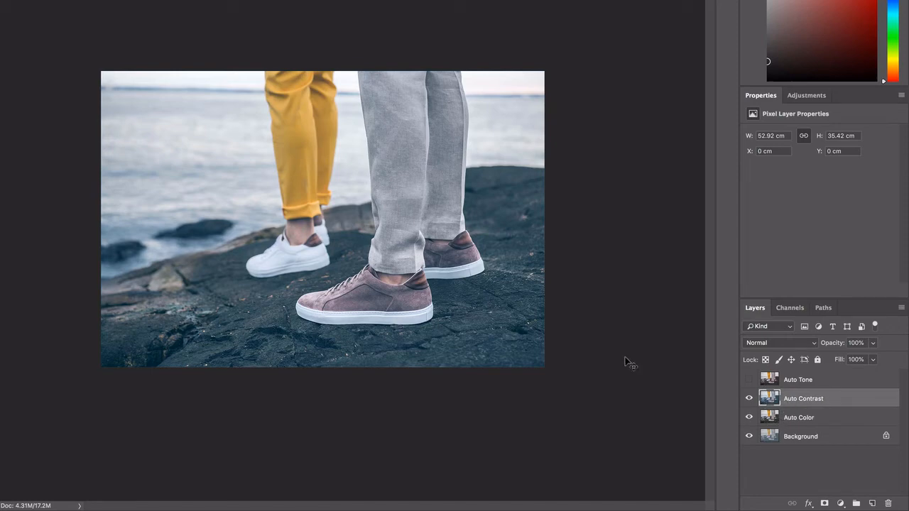
left_click(750, 382)
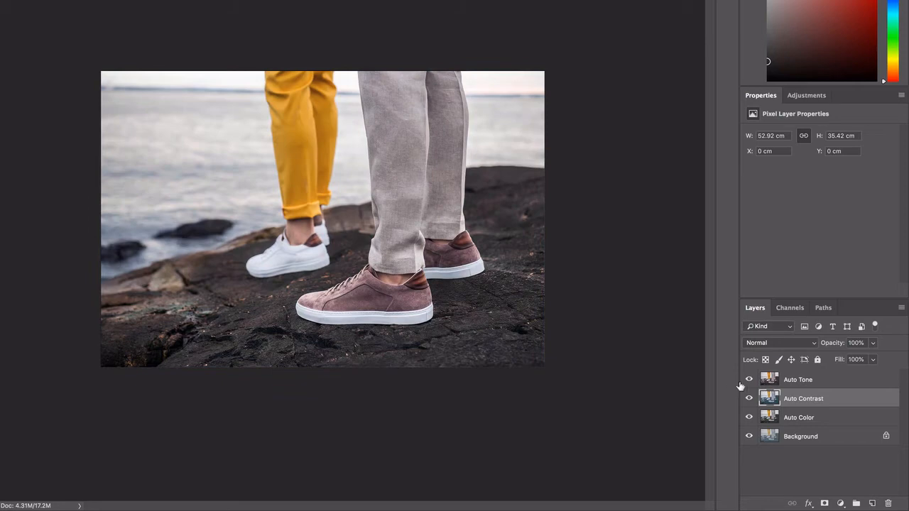
left_click(804, 384)
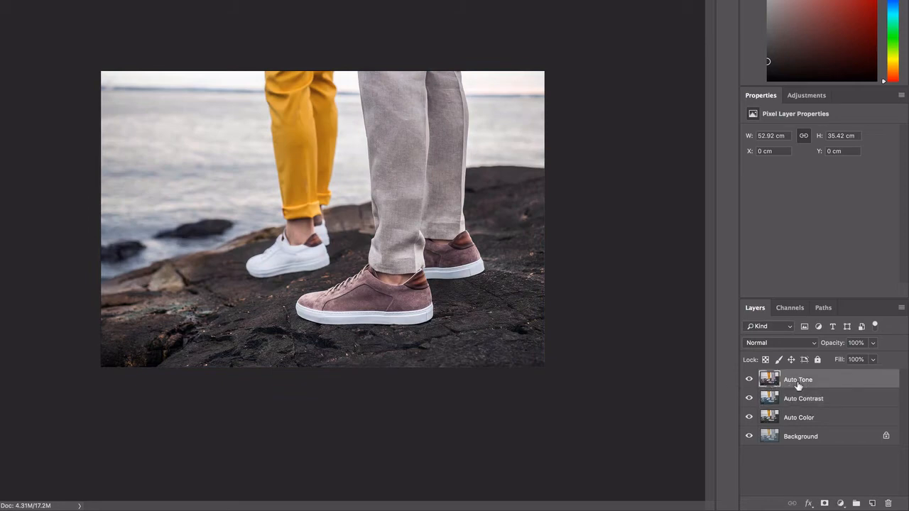
Move the Auto Color layer up the stack and return the layers to the order Auto Tone, Auto Contrast, Auto Color
left_click(808, 420)
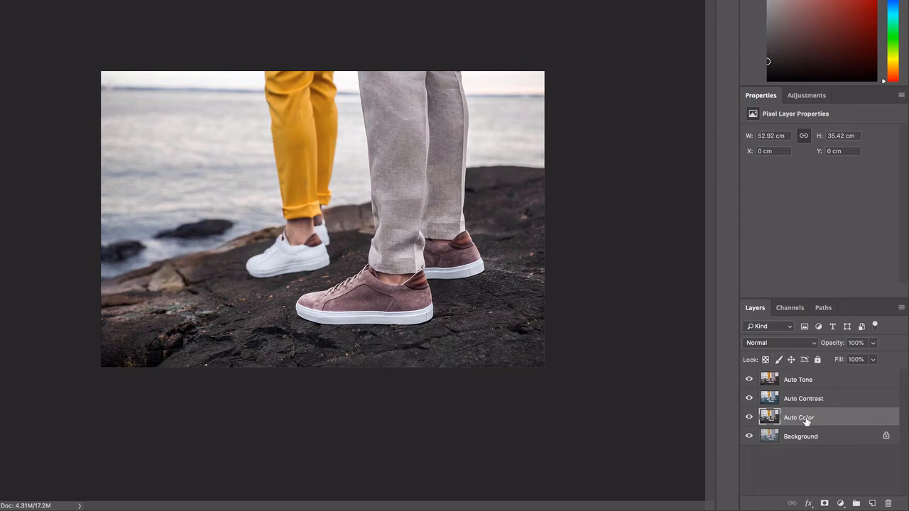
left_click_drag(808, 420, 803, 393)
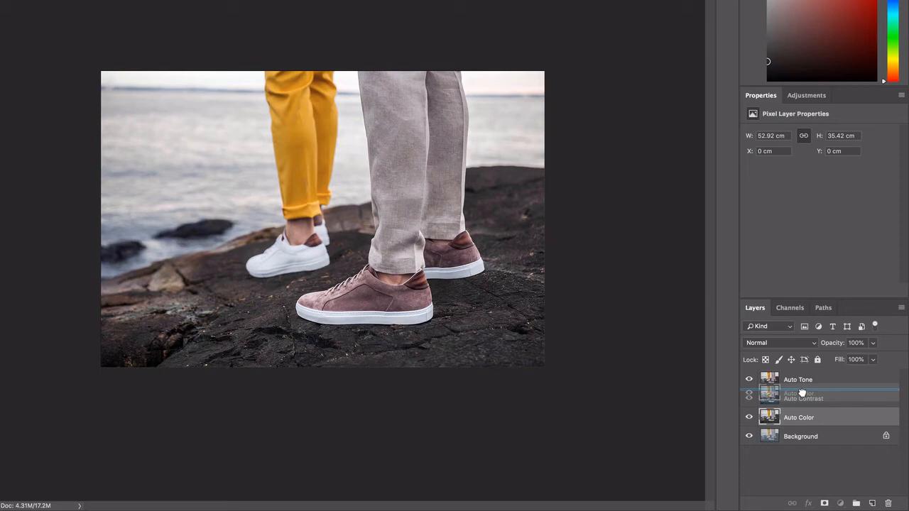
mouse_move(803, 392)
left_mouse_down()
mouse_move(800, 374)
mouse_move(794, 437)
mouse_move(793, 375)
mouse_move(803, 376)
left_mouse_up()
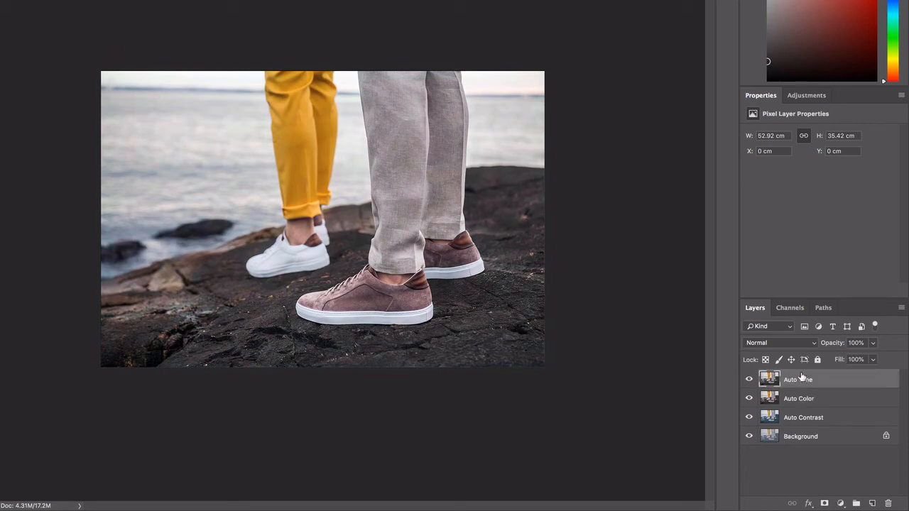
mouse_move(809, 417)
left_mouse_down()
mouse_move(800, 377)
mouse_move(805, 408)
left_mouse_up()
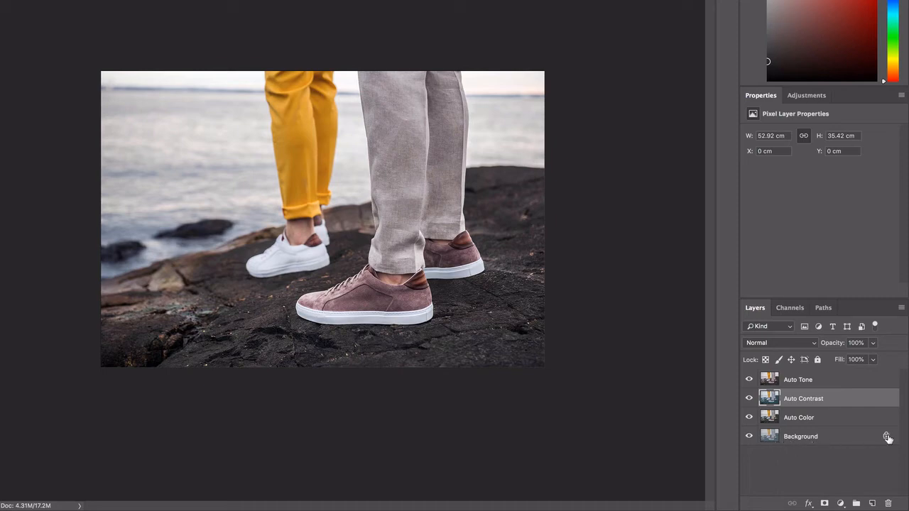
Try to move the locked Background layer above the Auto Color layer
left_click_drag(802, 440, 804, 406)
double_click(806, 433)
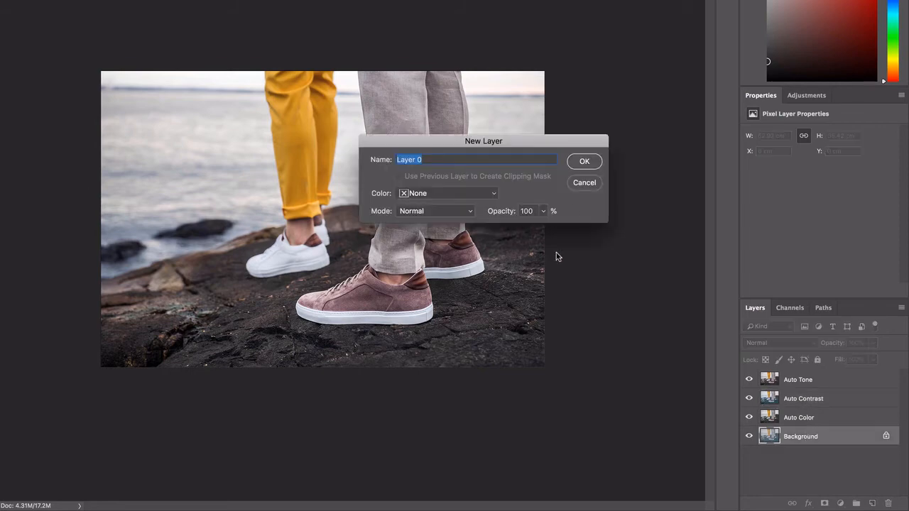
key("Escape")
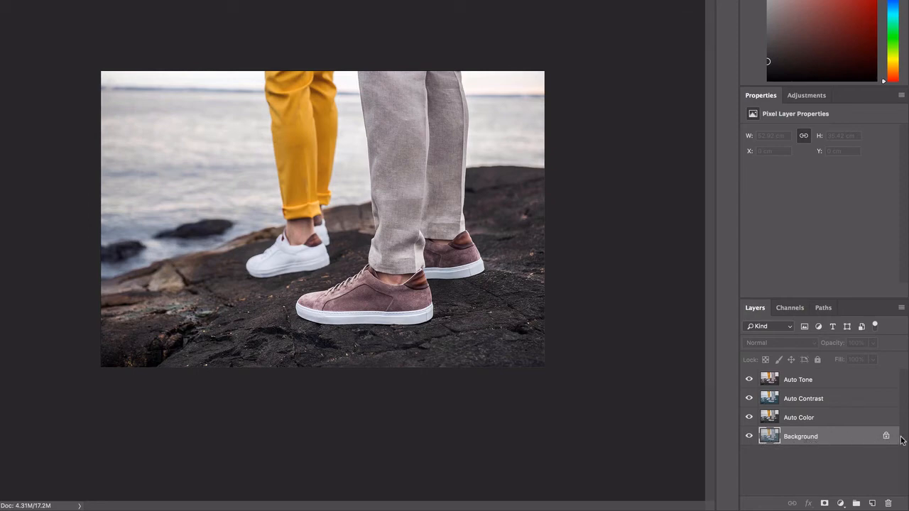
Convert the Background into a regular layer named Original and move it above the Auto Tone layer
double_click(793, 440)
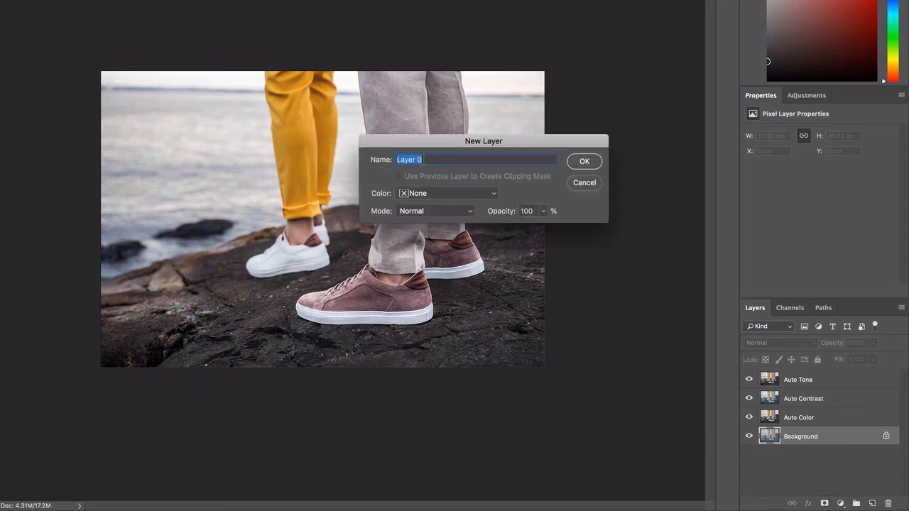
type("Original")
key("Return")
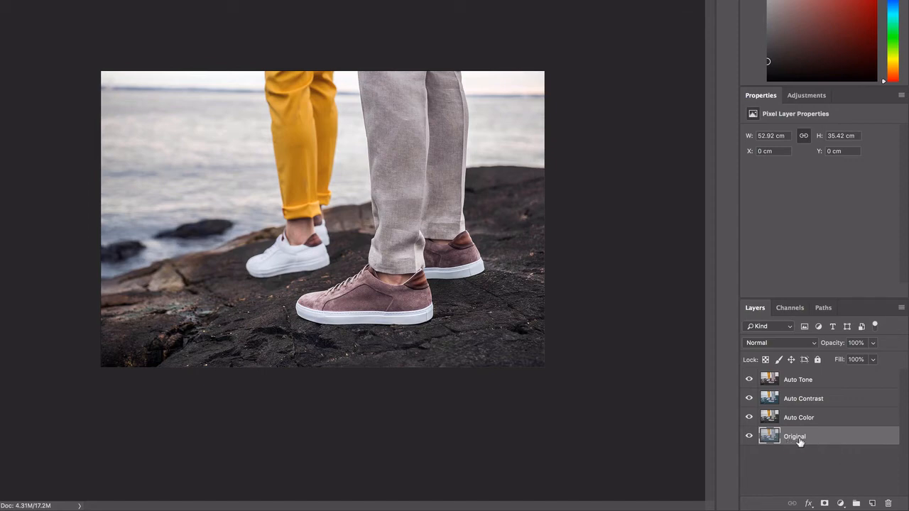
left_click_drag(818, 439, 808, 382)
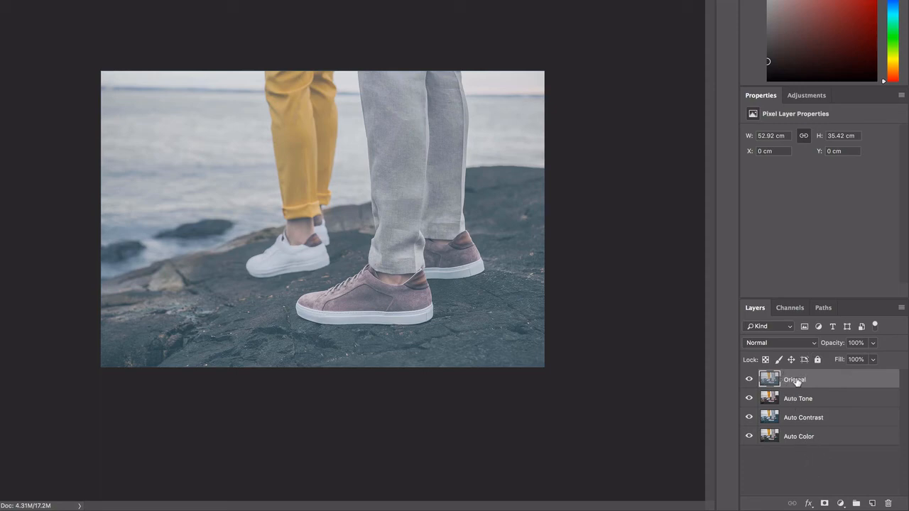
Hide the Original layer and select Auto Tone, Auto Contrast and Auto Color one after another
left_click(749, 379)
left_click(783, 404)
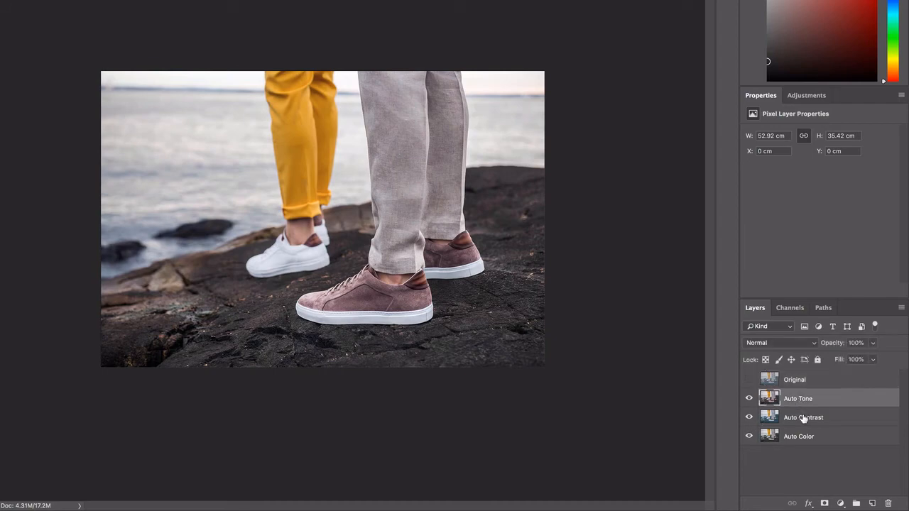
left_click(804, 420)
left_click(805, 439)
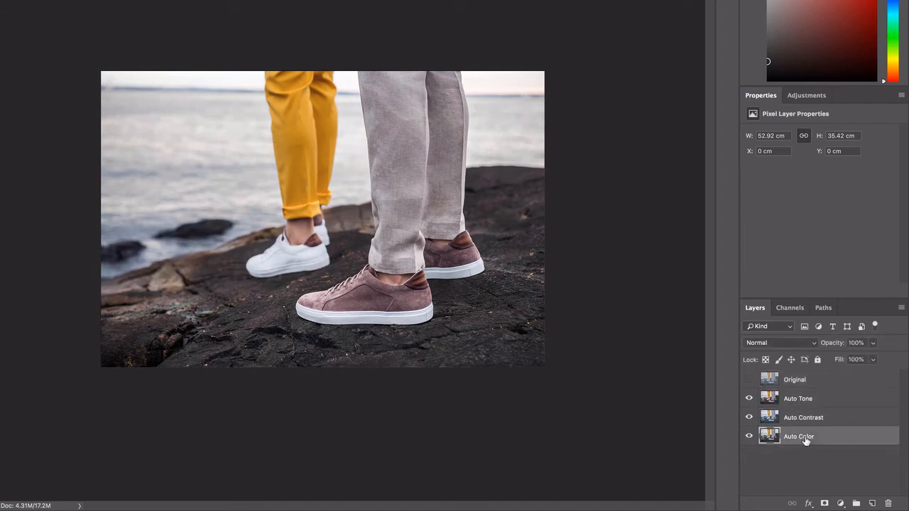
Hide and show the Auto Tone layer to compare it with Auto Contrast, leaving Auto Tone visible and selected
left_click(749, 399)
left_click(750, 399)
left_click(826, 403)
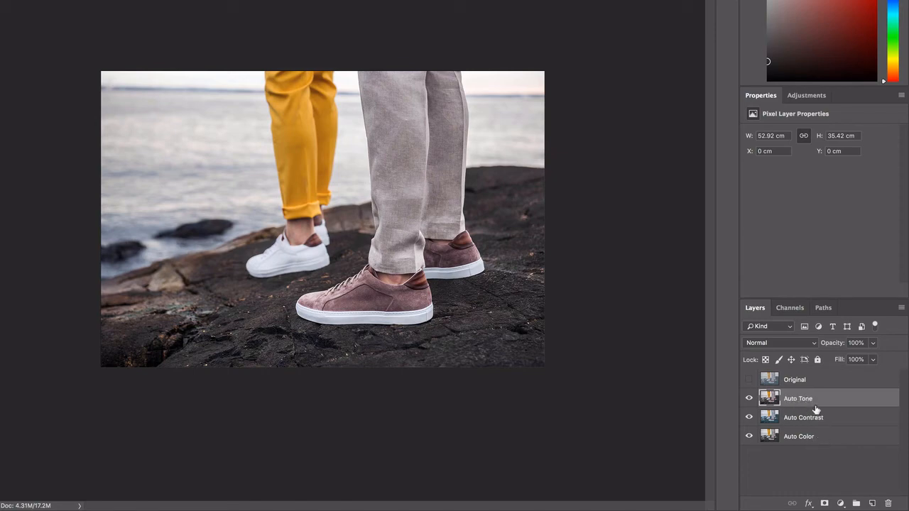
left_click(749, 398)
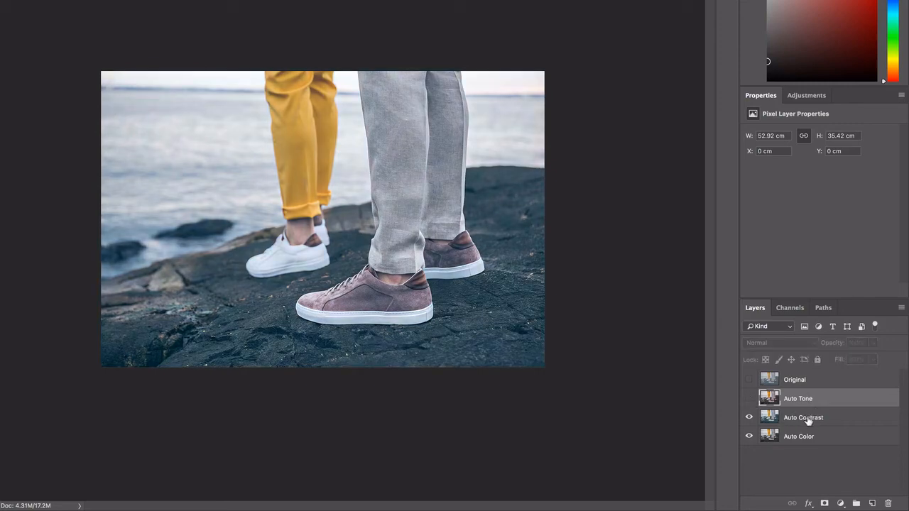
left_click(809, 419)
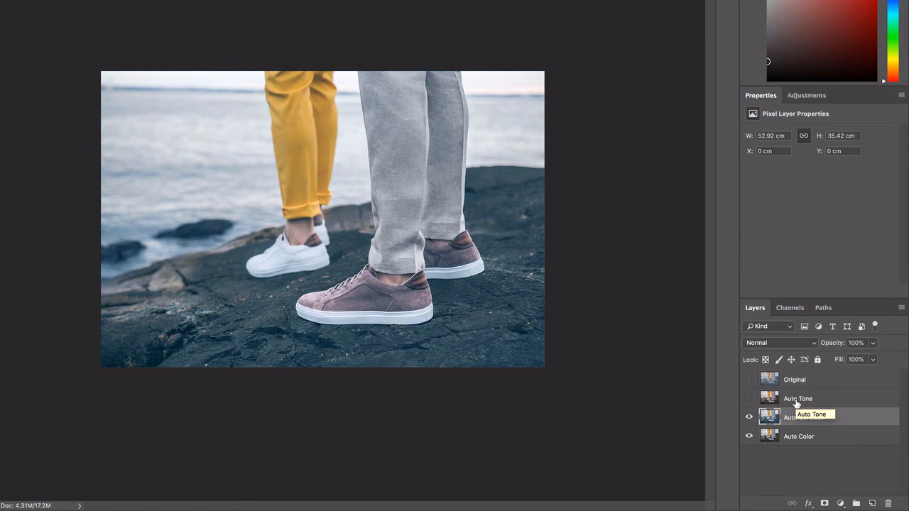
left_click(749, 398)
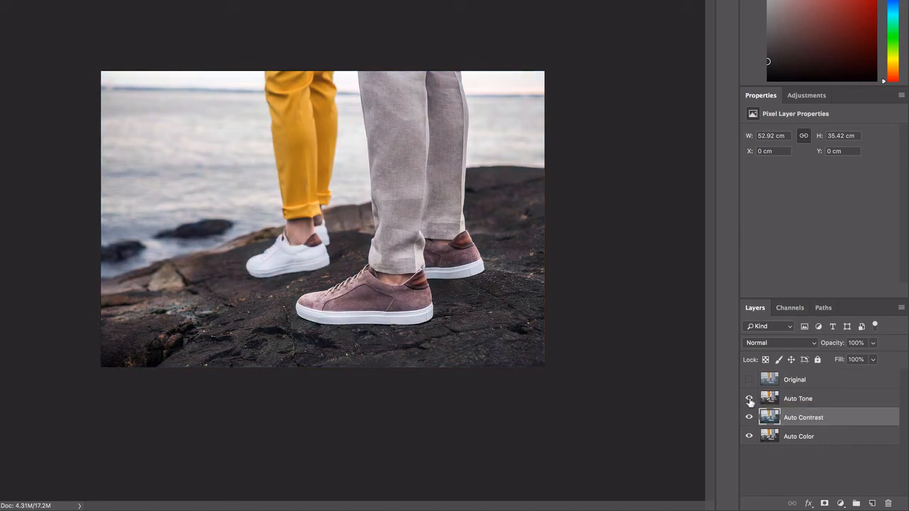
left_click(813, 403)
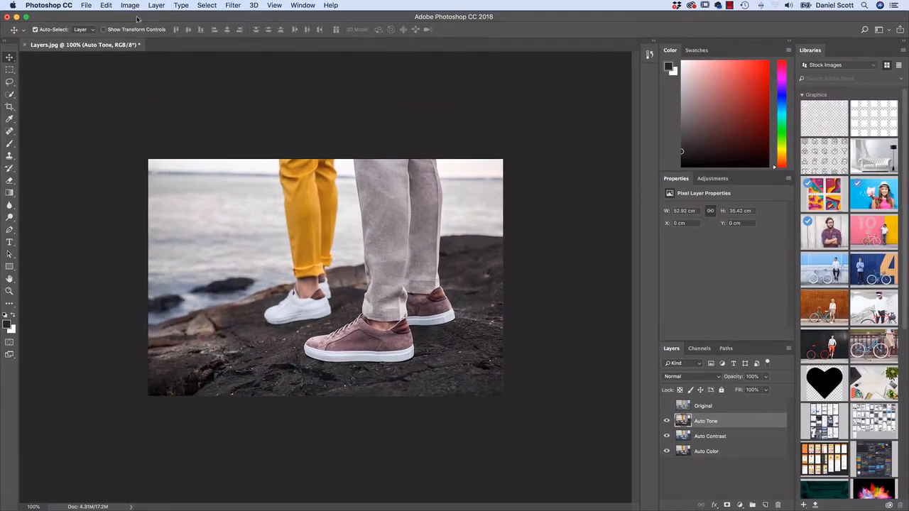
left_click(130, 5)
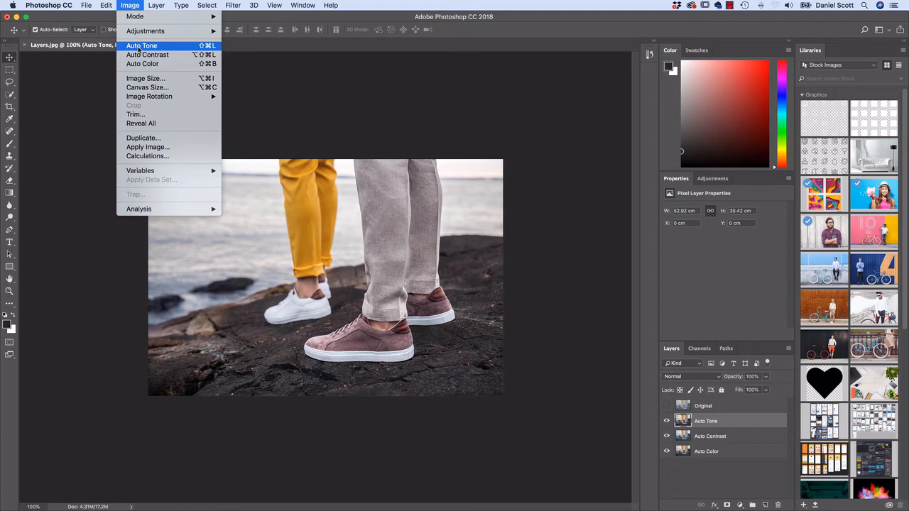
left_click(130, 5)
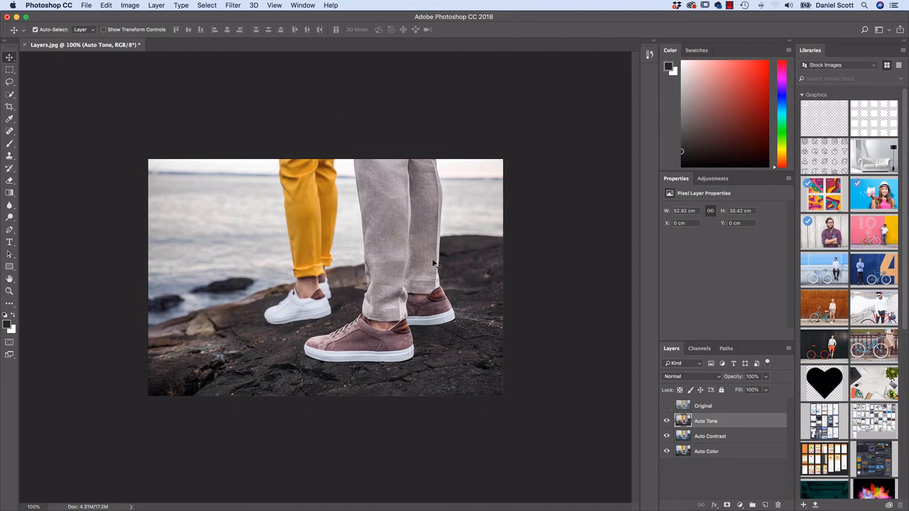
Save the layered document as Layers.psd in Photoshop format in the 01 Layers folder, with Layers included and the color profile embedded
left_click(85, 5)
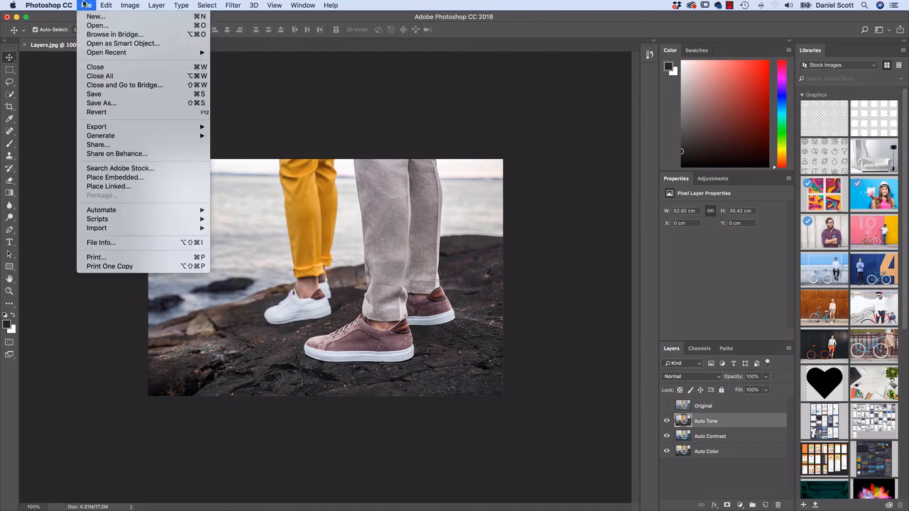
left_click(112, 95)
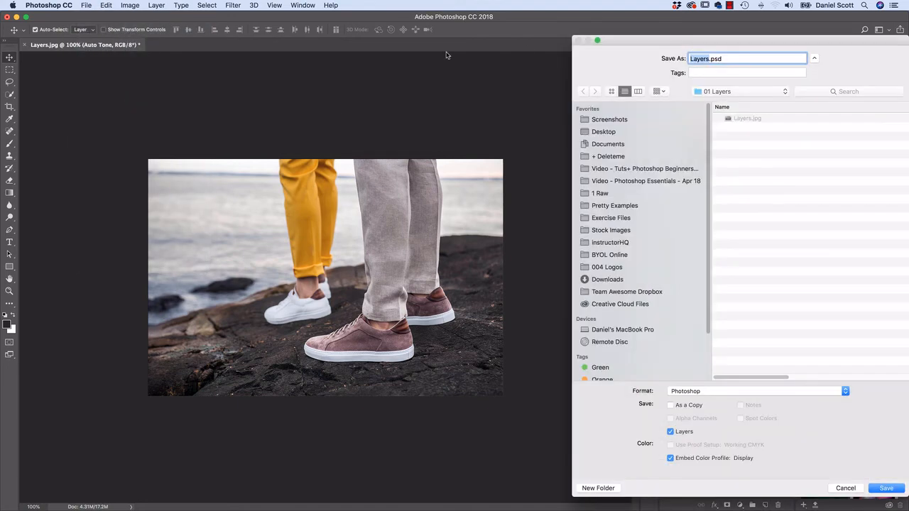
left_click_drag(645, 40, 483, 35)
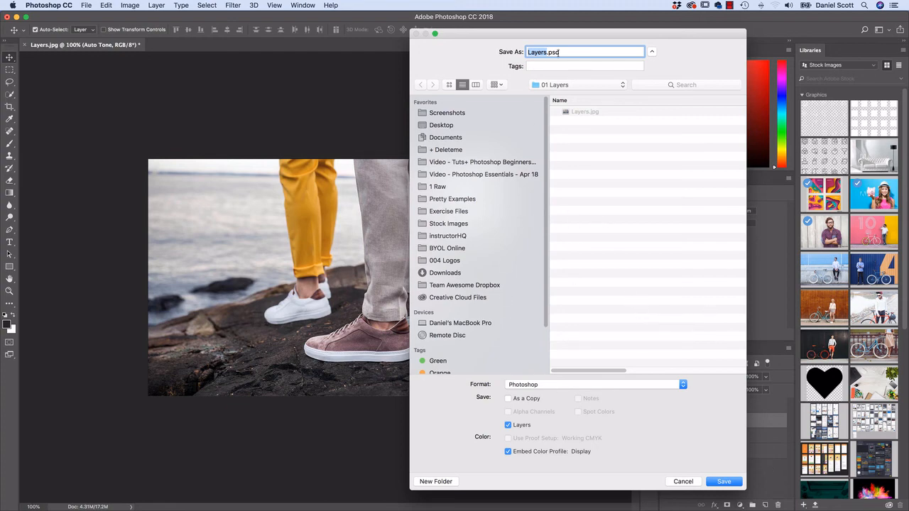
left_click(652, 52)
left_click_drag(648, 34, 547, 35)
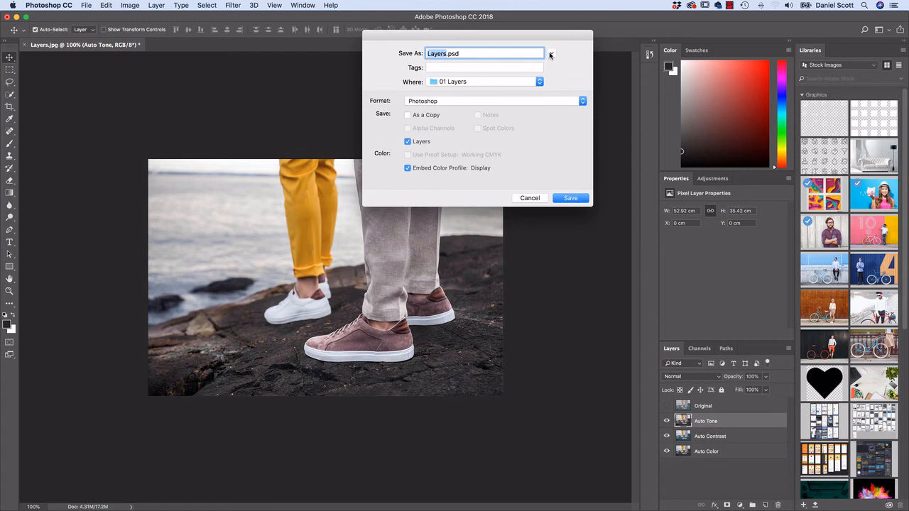
left_click(551, 55)
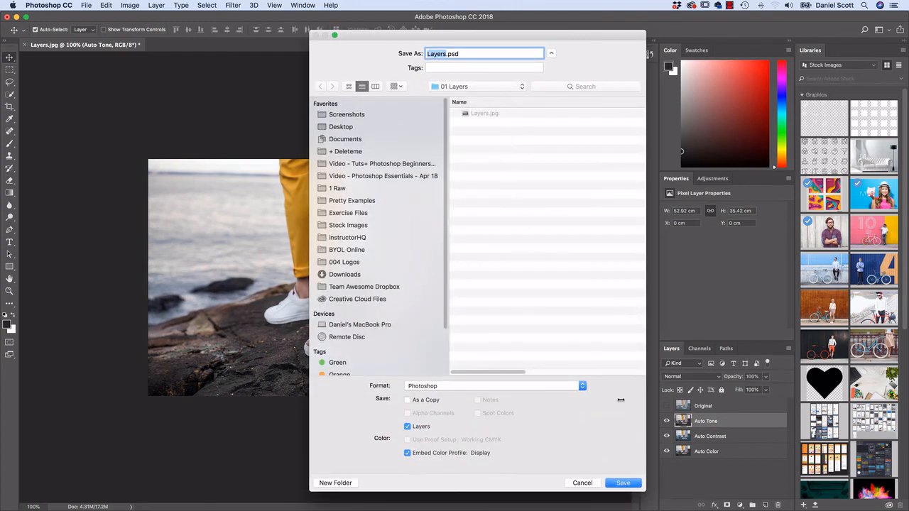
left_click_drag(645, 491, 659, 323)
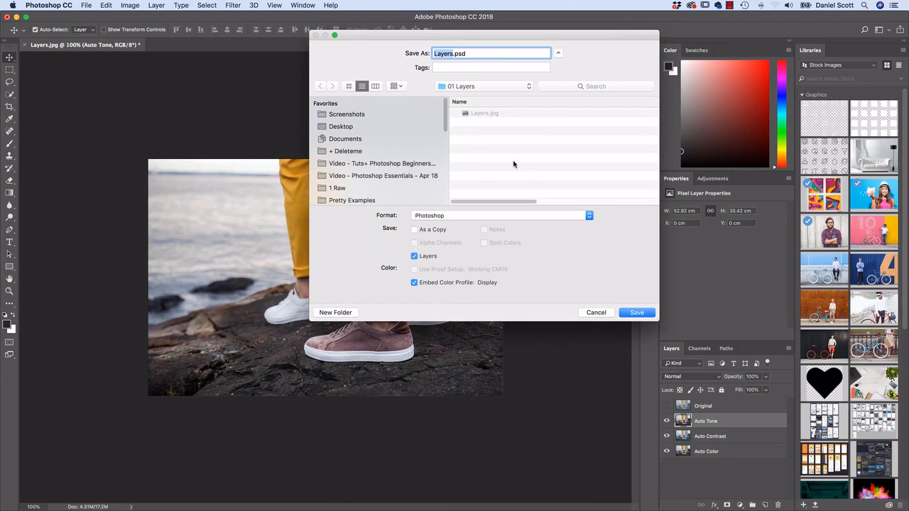
left_click(557, 54)
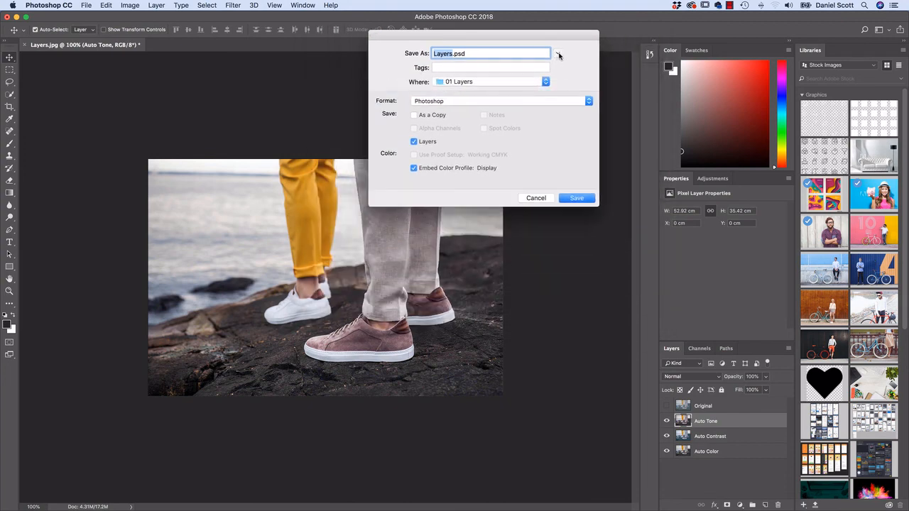
left_click(558, 53)
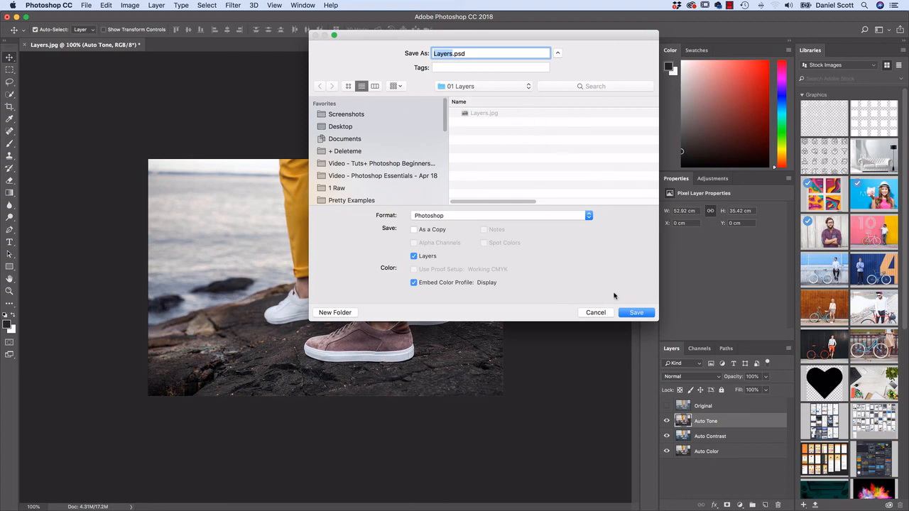
left_click(636, 313)
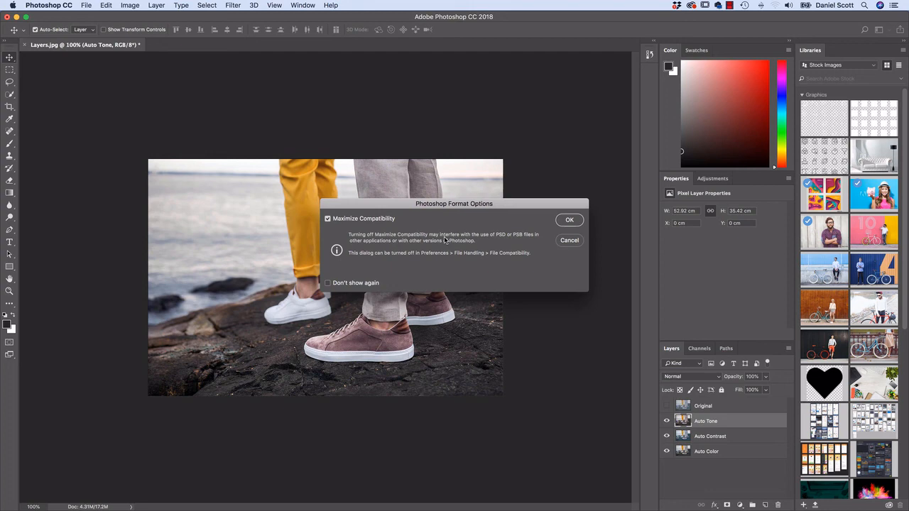
Keep Maximize Compatibility enabled in the Photoshop format options and accept them to finish saving Layers.psd
left_click(328, 219)
left_click(328, 220)
left_click_drag(483, 207, 360, 180)
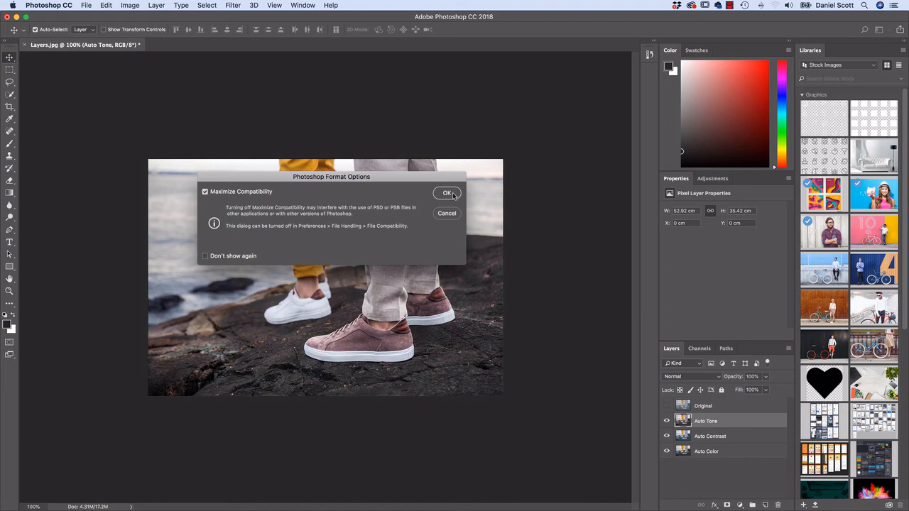
key("Return")
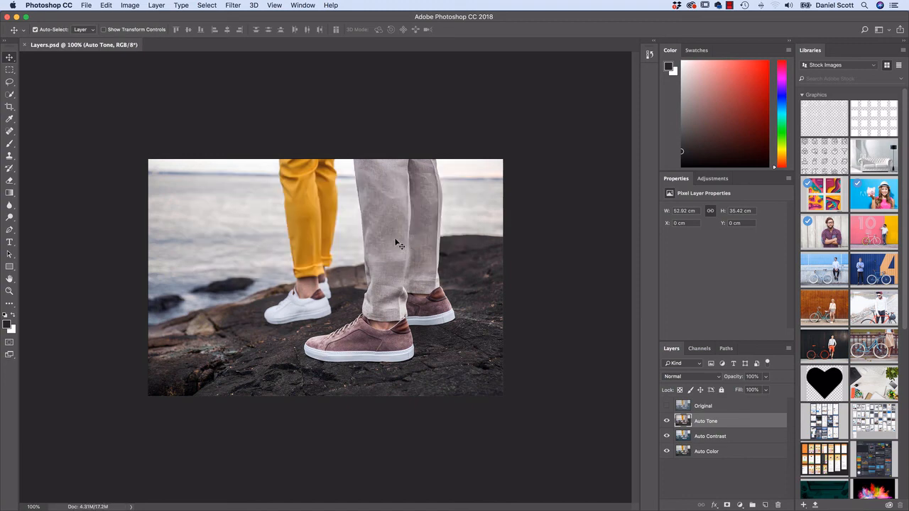
Open the file commands for the saved Layers.psd document
left_click(84, 5)
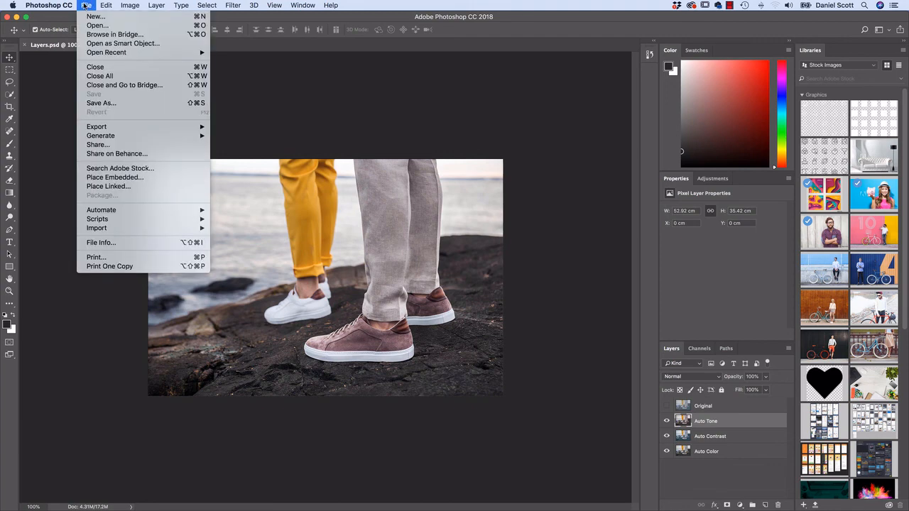